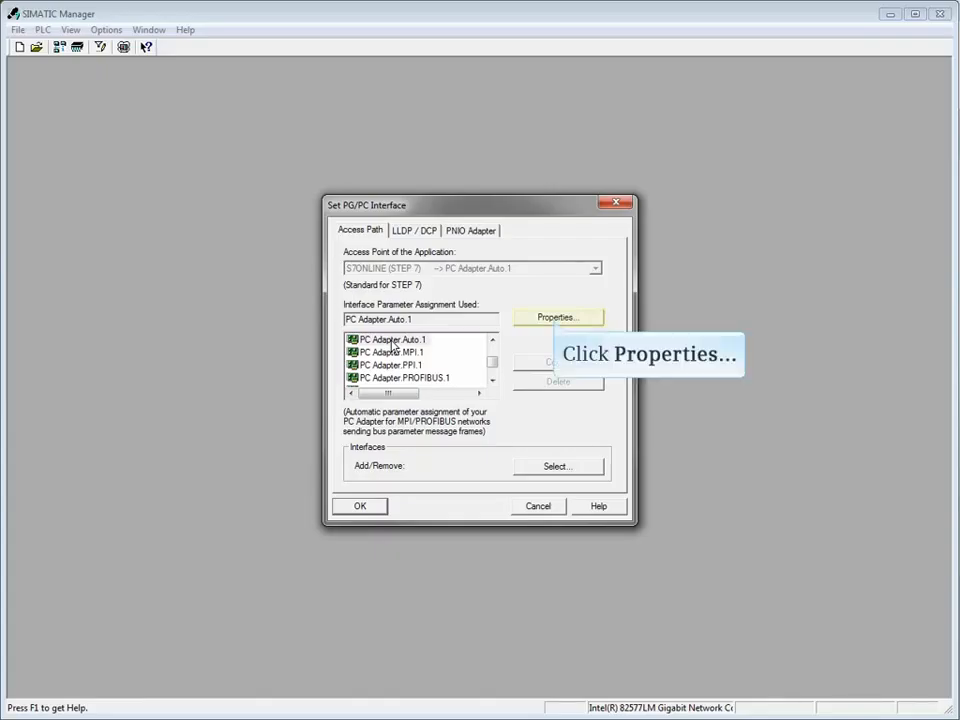
Accept the PC Adapter.Auto.1 properties, confirm it as the STEP 7 access path, and display the accessible nodes
click(556, 320)
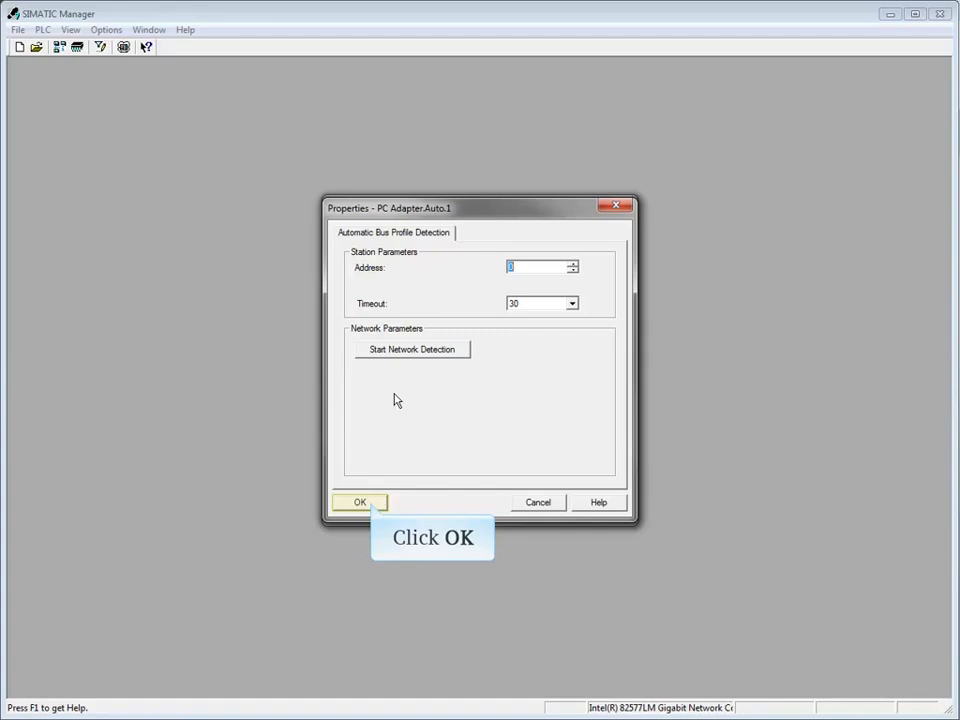
click(371, 505)
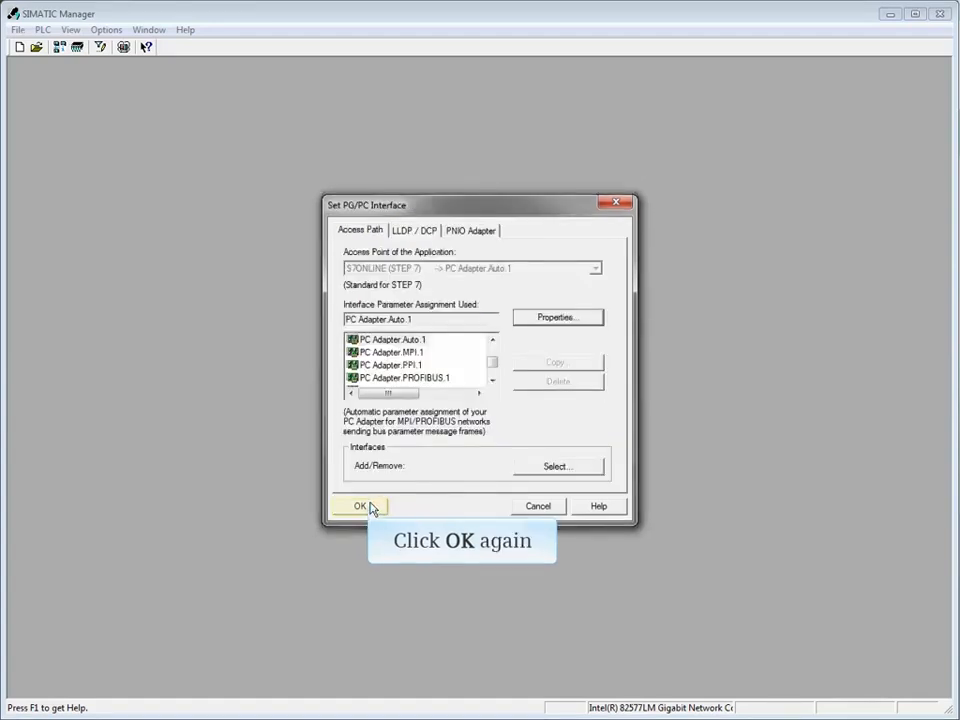
click(368, 506)
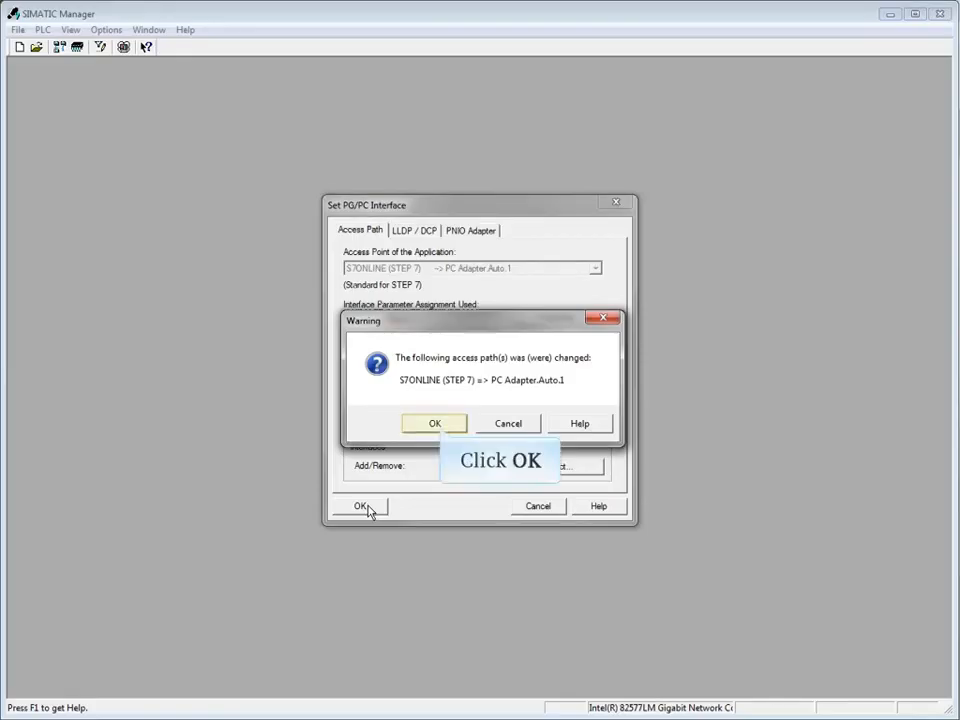
click(437, 425)
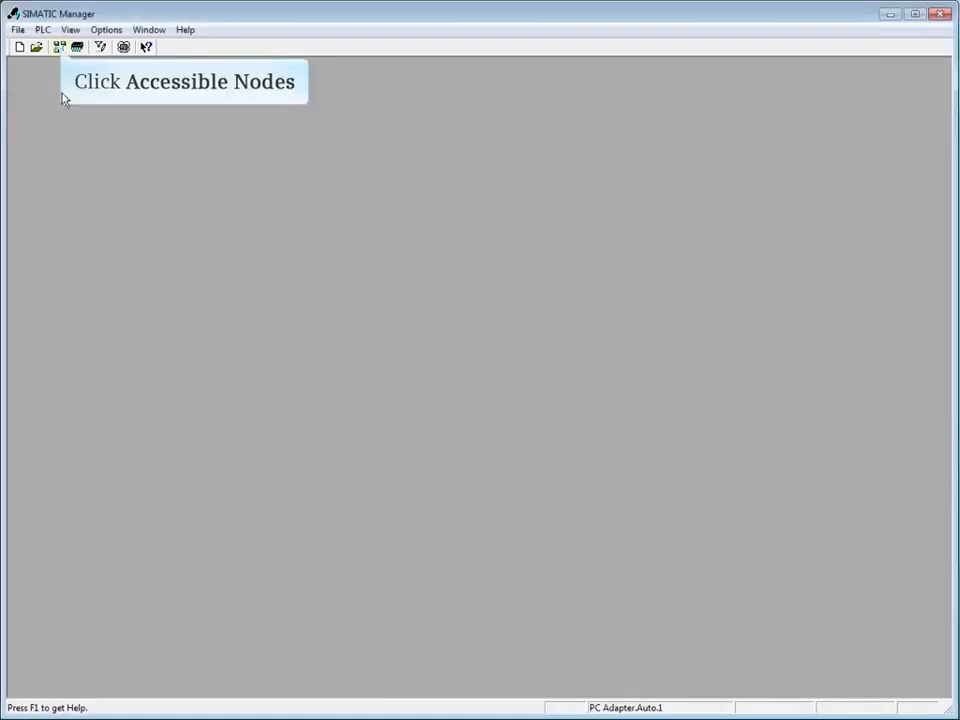
click(59, 47)
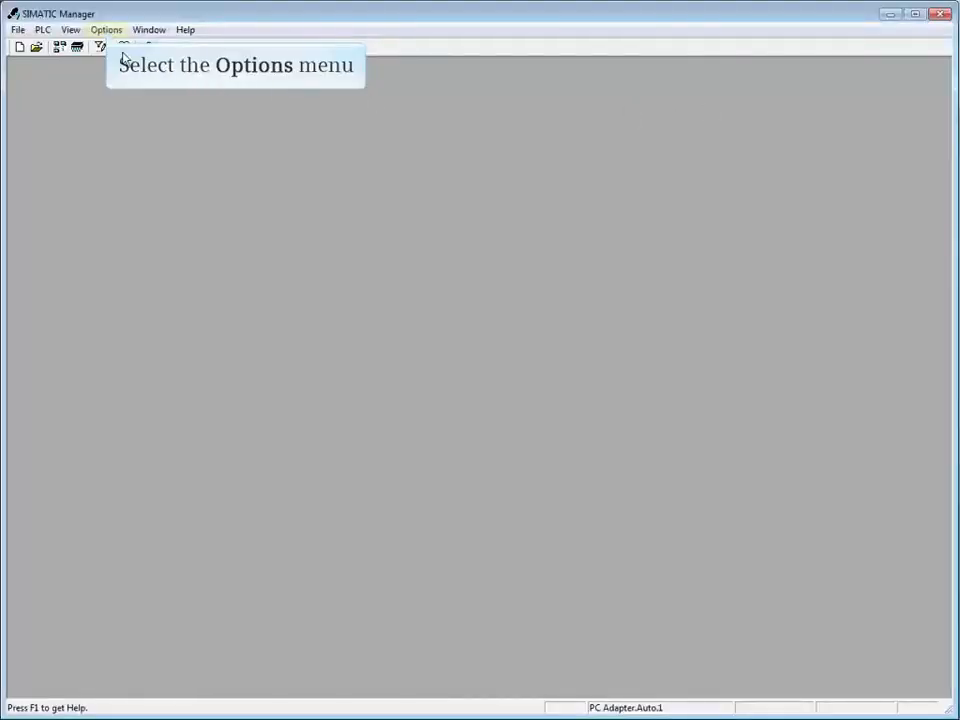
Set the PG/PC interface to CP5611.Auto.1, confirm the access path change, and display the accessible nodes
click(106, 31)
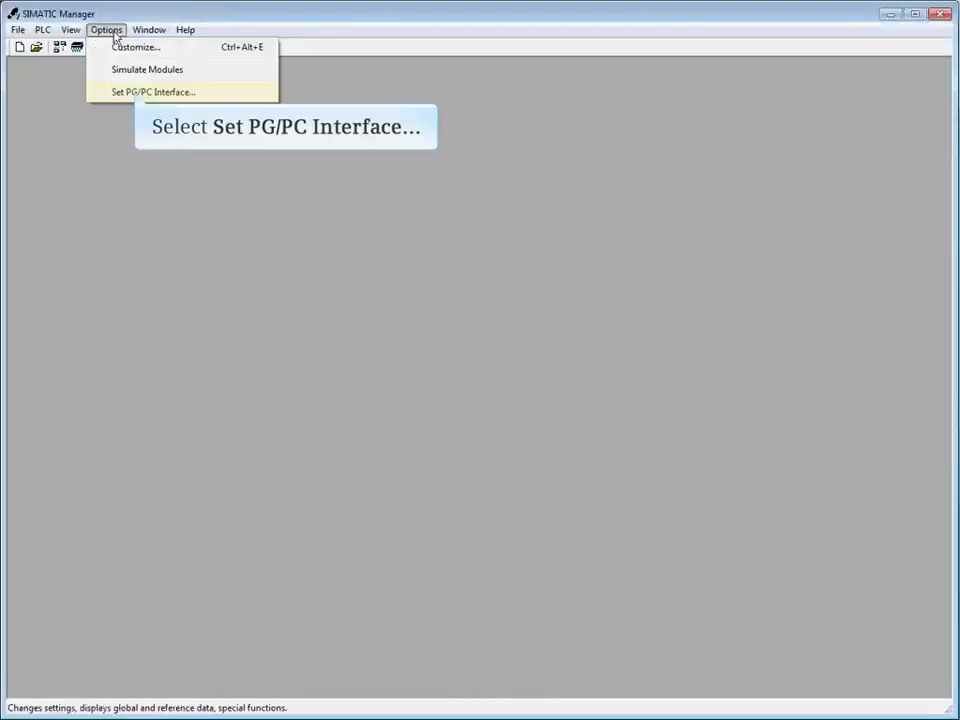
click(140, 92)
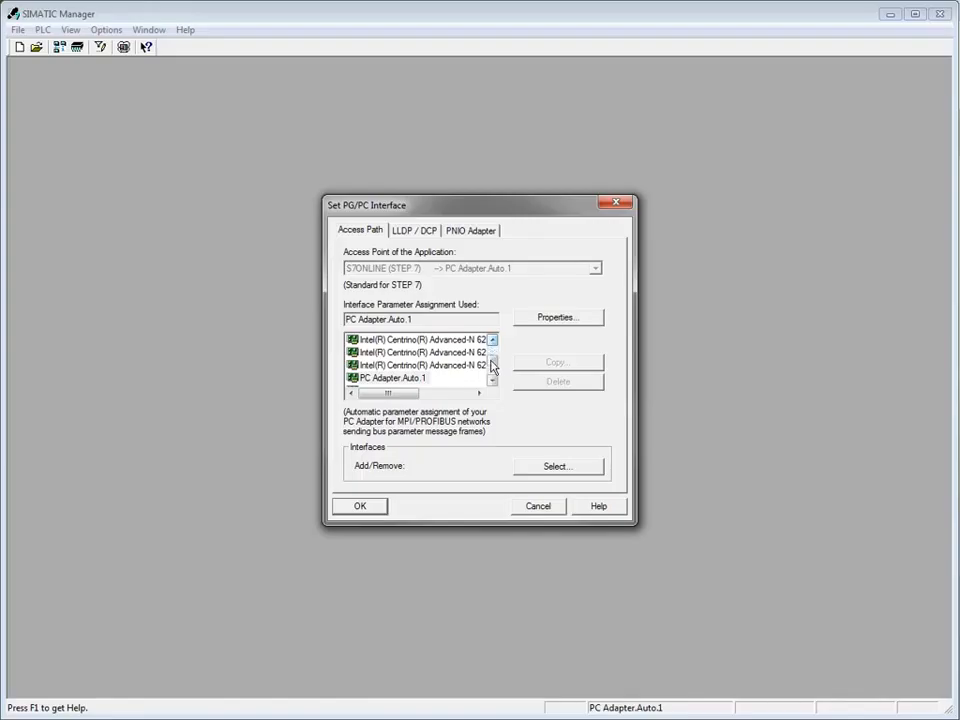
drag(491, 367, 493, 358)
scroll(491, 358, up, 1)
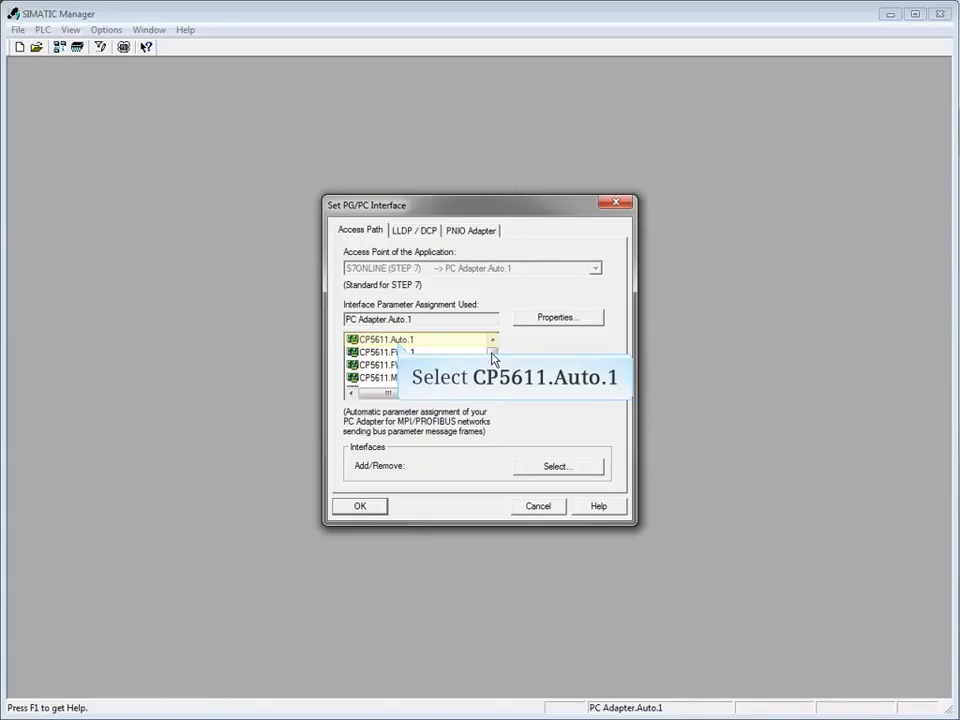
click(399, 340)
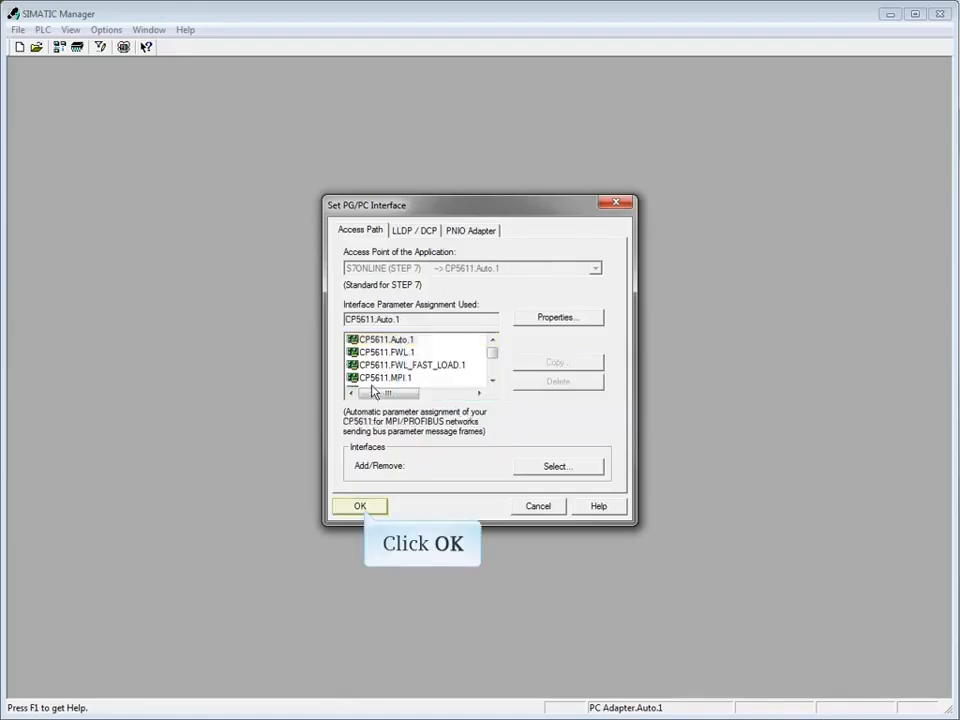
click(361, 507)
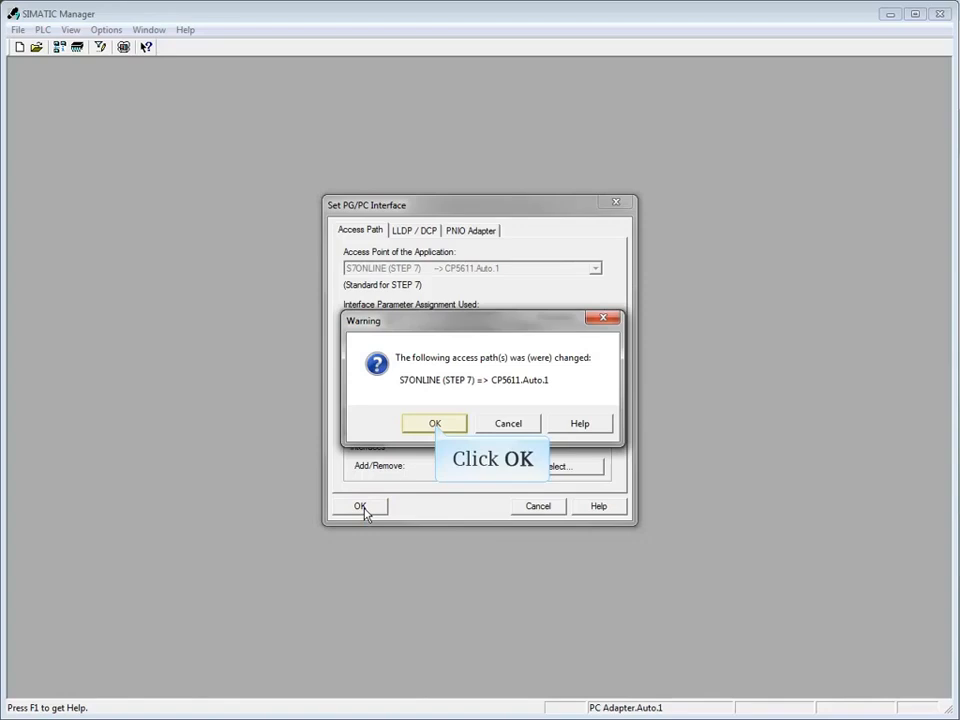
click(437, 424)
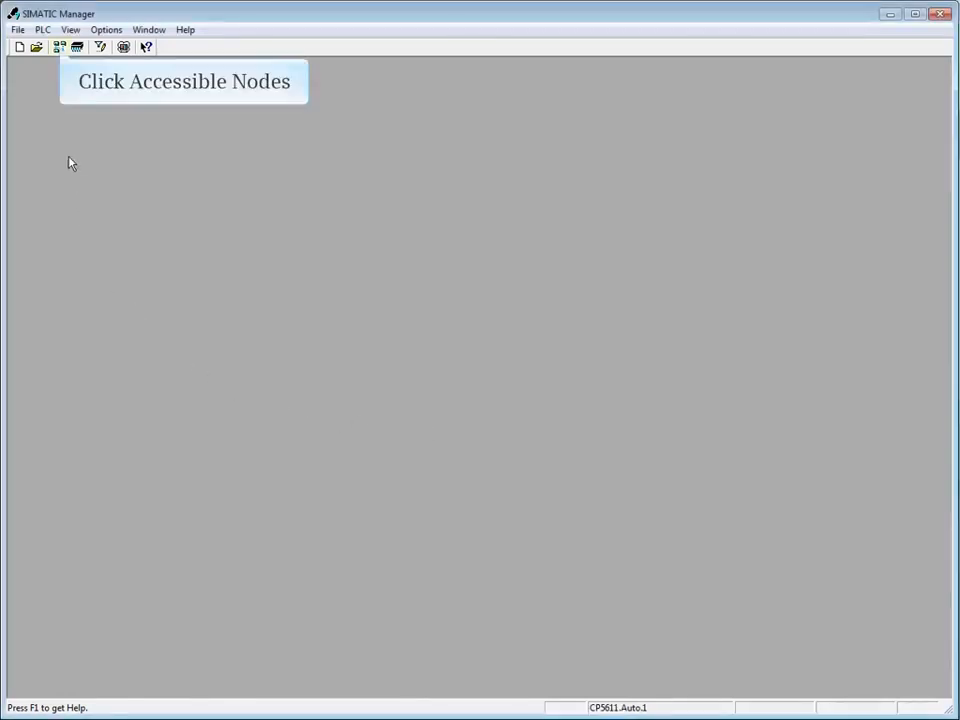
click(59, 47)
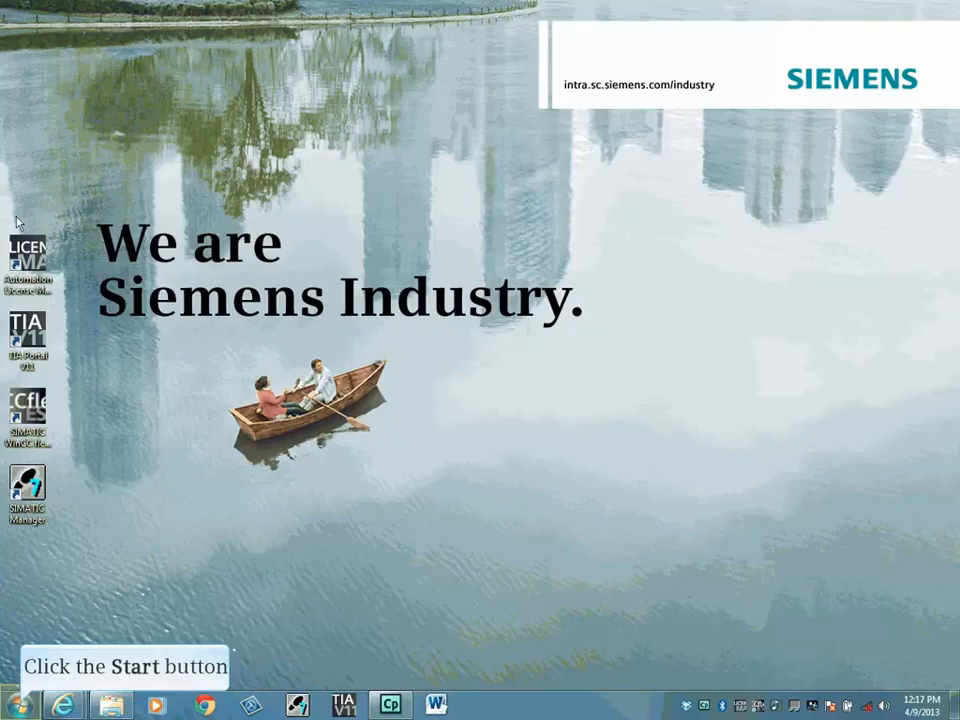
Open the properties of Local Area Connection 2 from the Windows network adapter settings
click(20, 706)
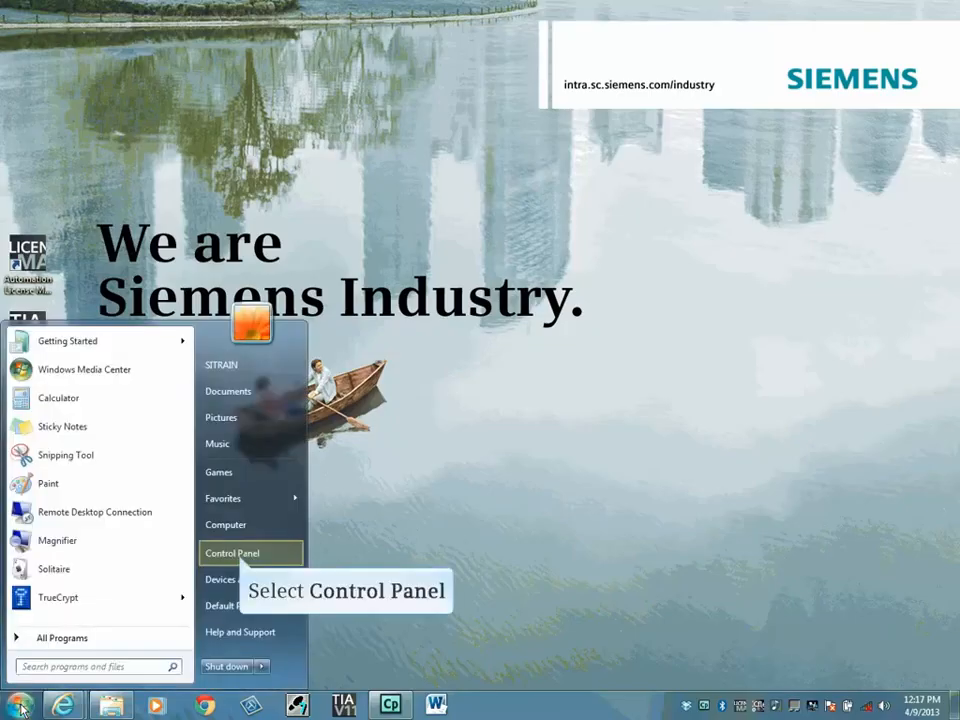
click(234, 555)
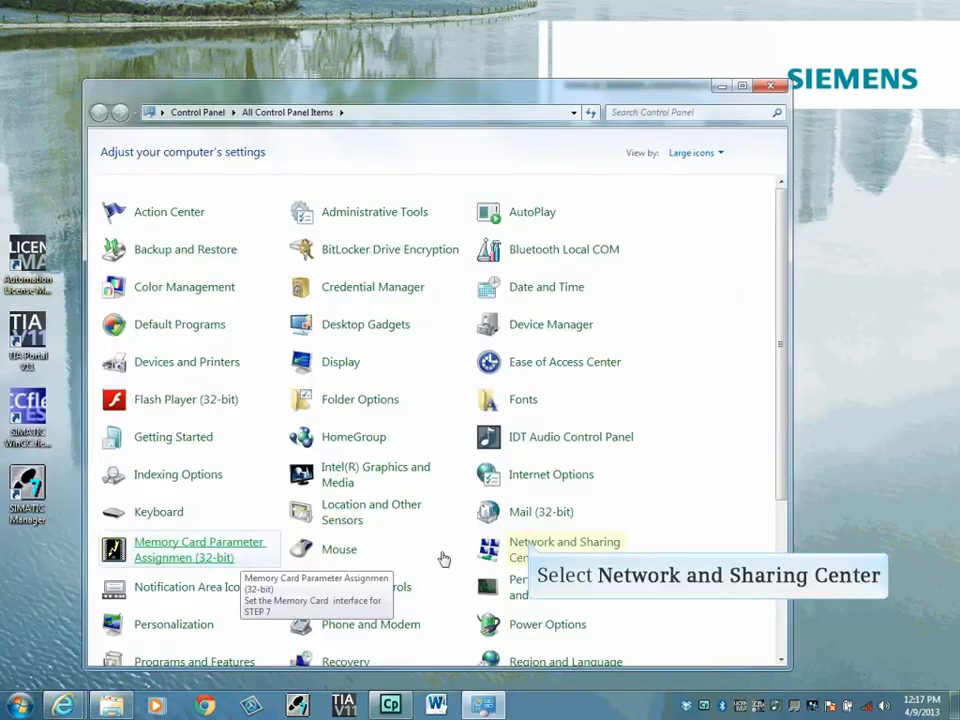
click(530, 548)
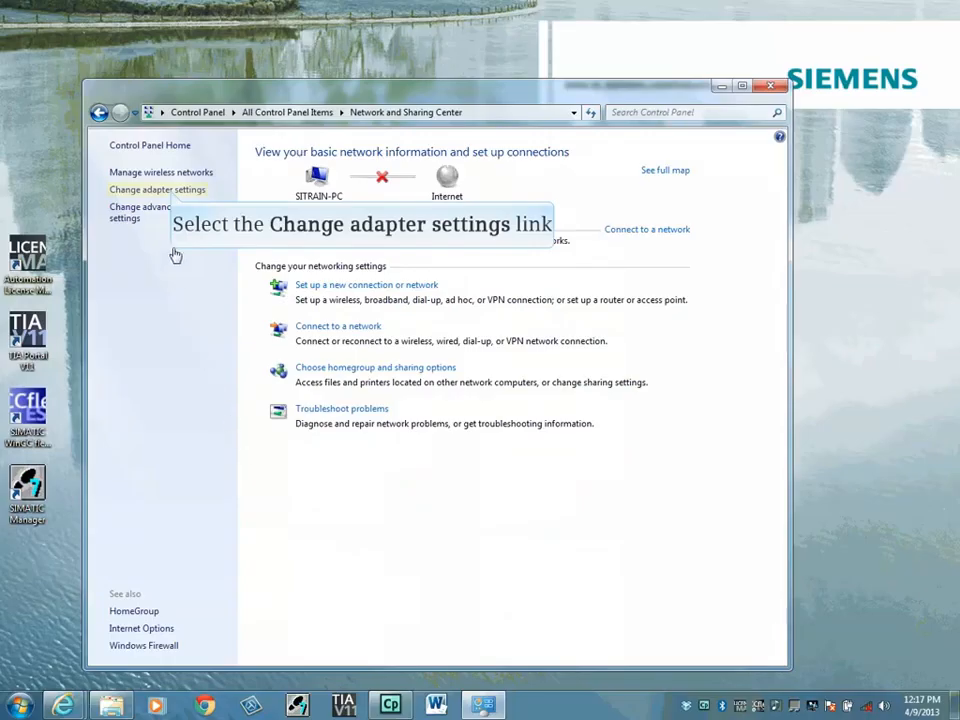
click(170, 190)
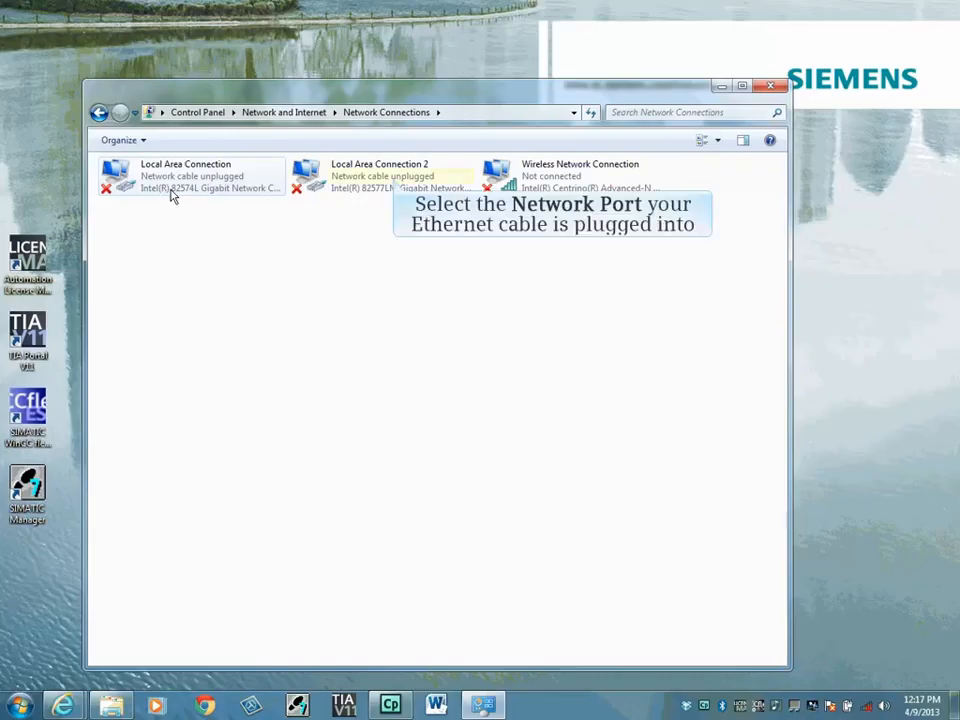
click(393, 182)
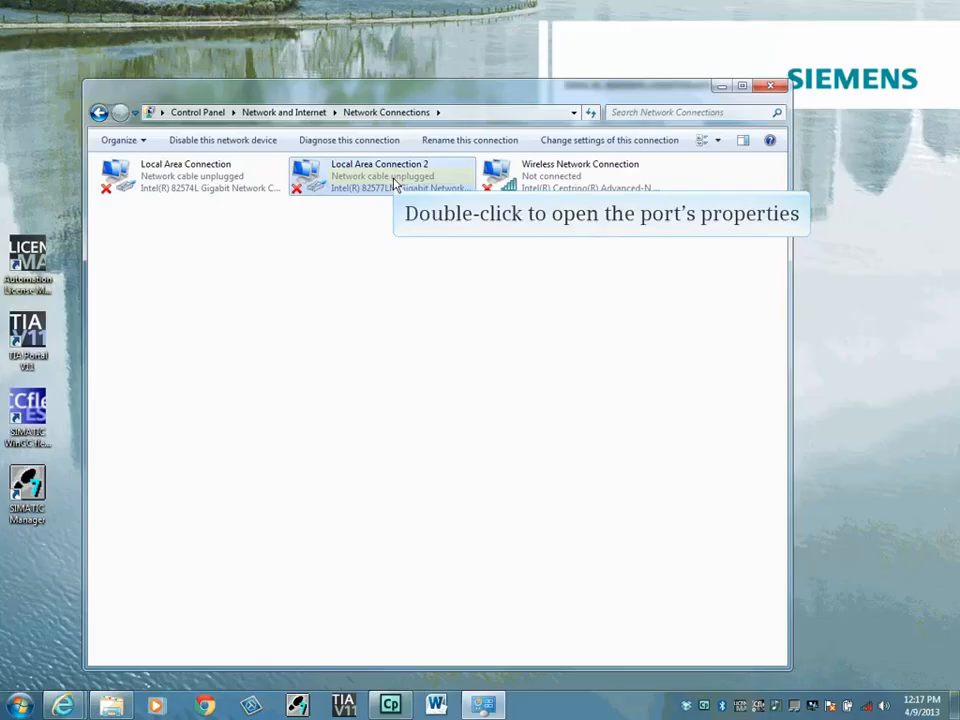
double_click(393, 182)
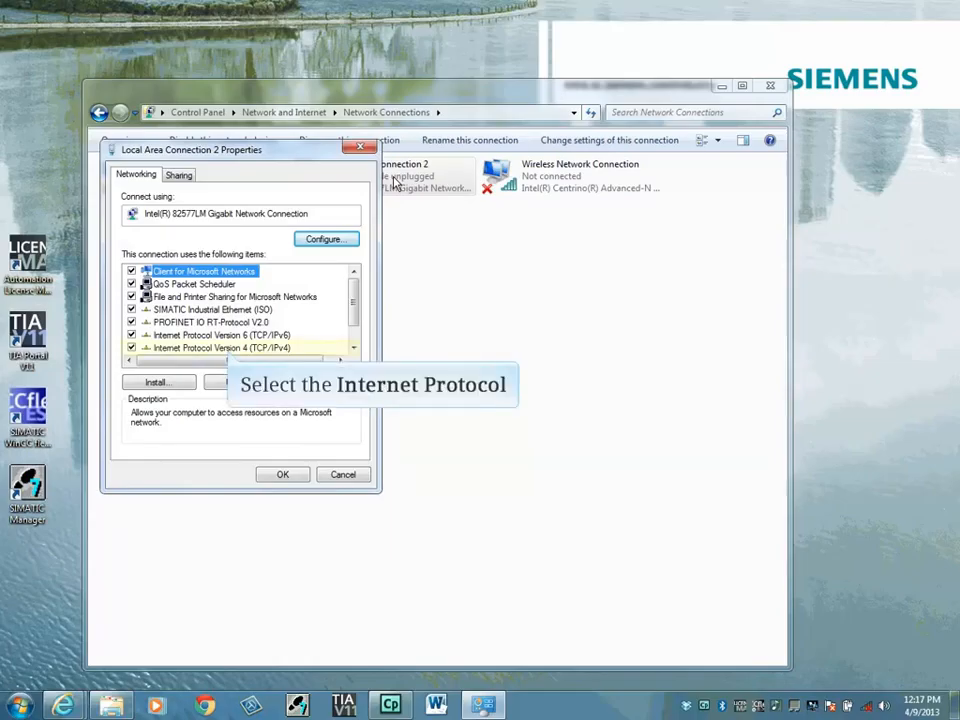
Set the connection's IPv4 address to 192.168.111.99, save it, and close the network windows
click(229, 350)
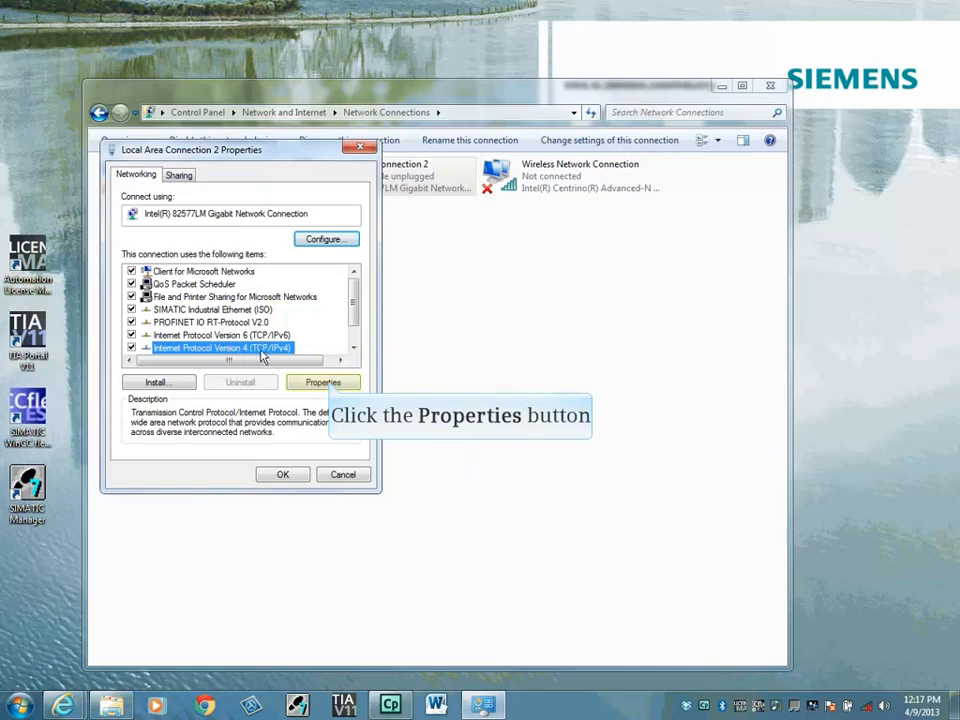
click(322, 382)
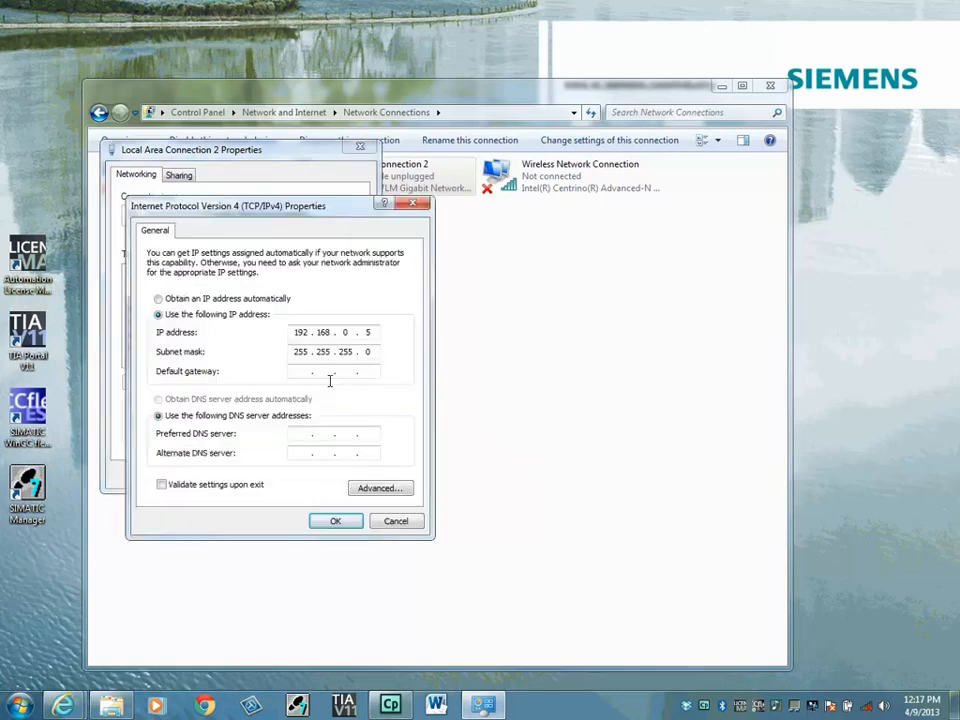
double_click(346, 333)
text(11199)
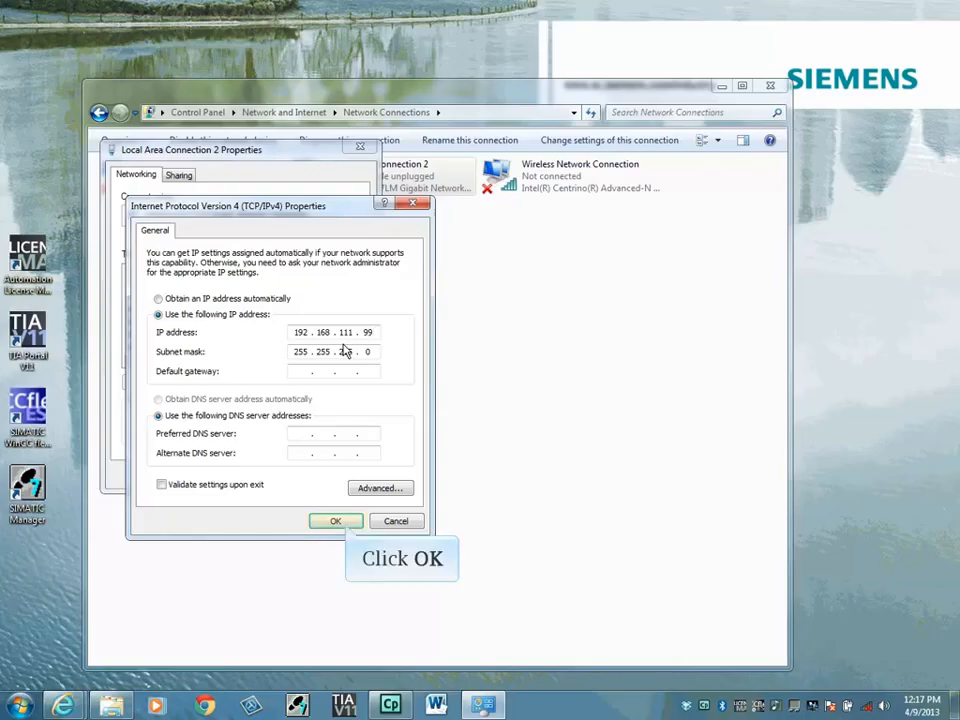
click(336, 521)
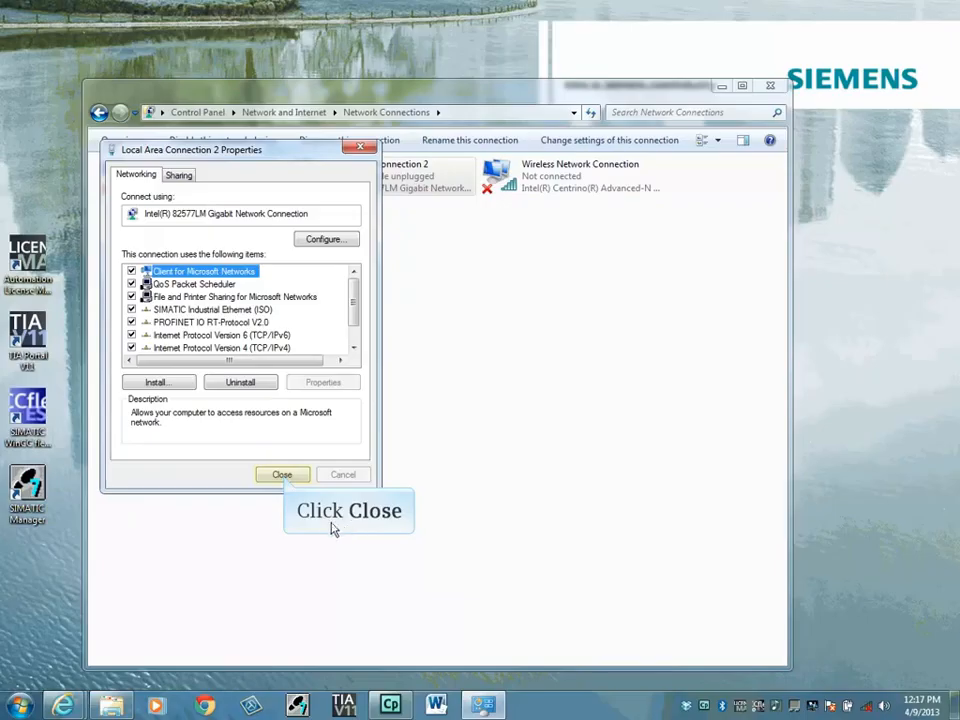
click(285, 478)
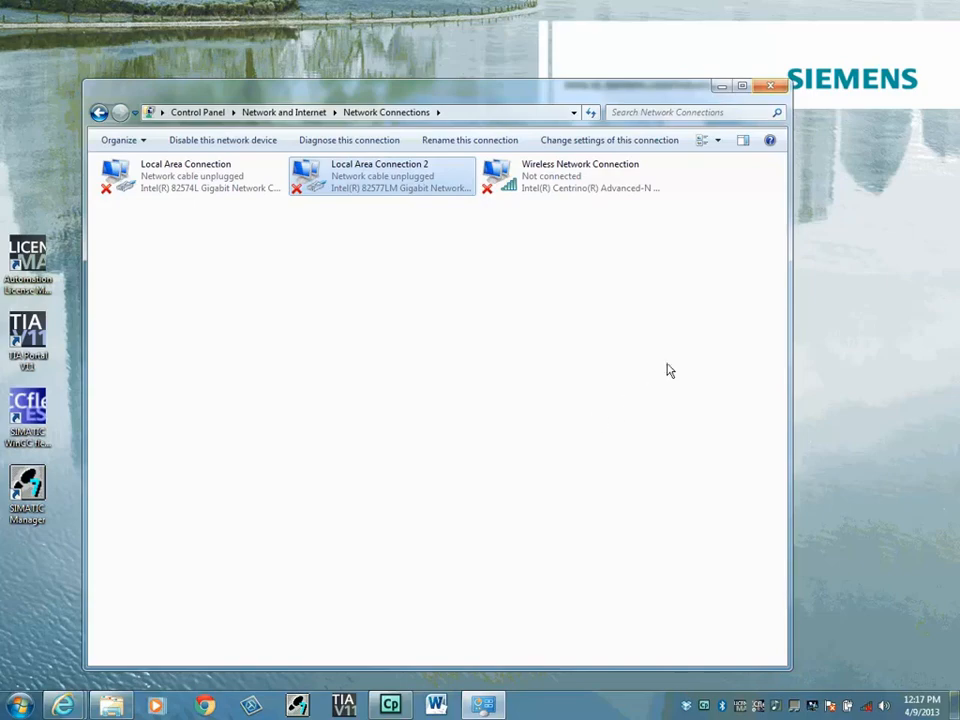
click(776, 88)
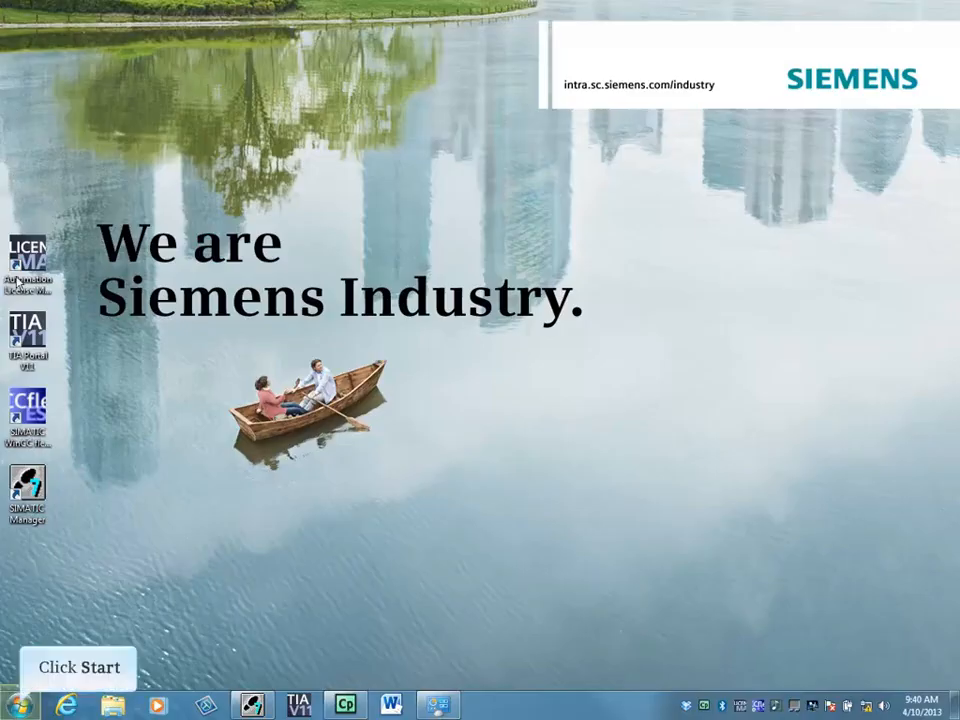
View the Set PG/PC Interface dialog from the Windows Control Panel, and close it without changes
click(20, 706)
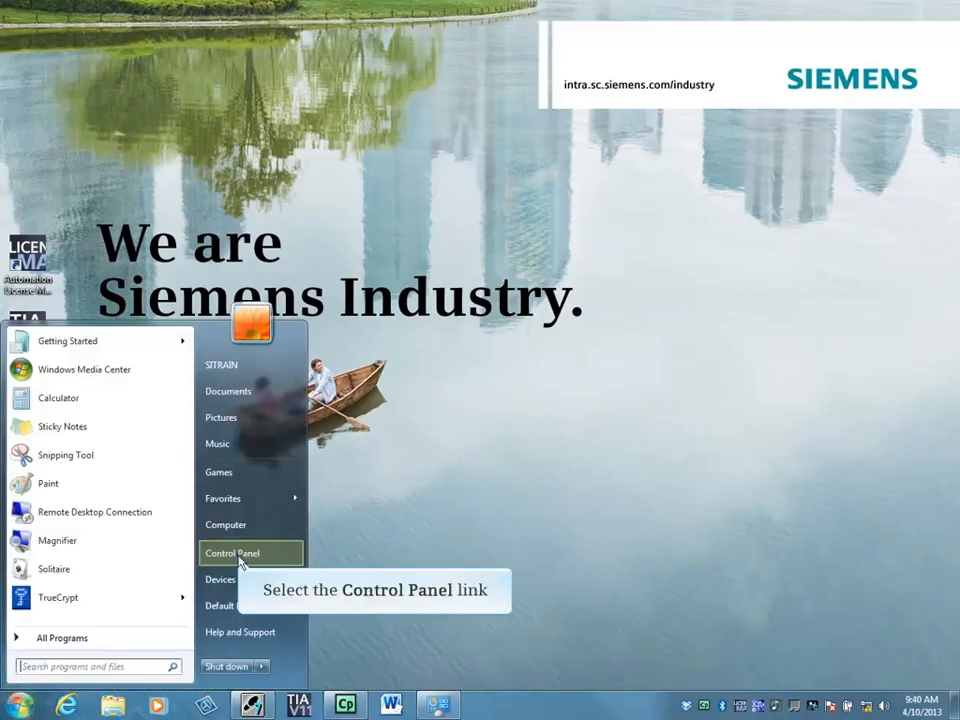
click(238, 555)
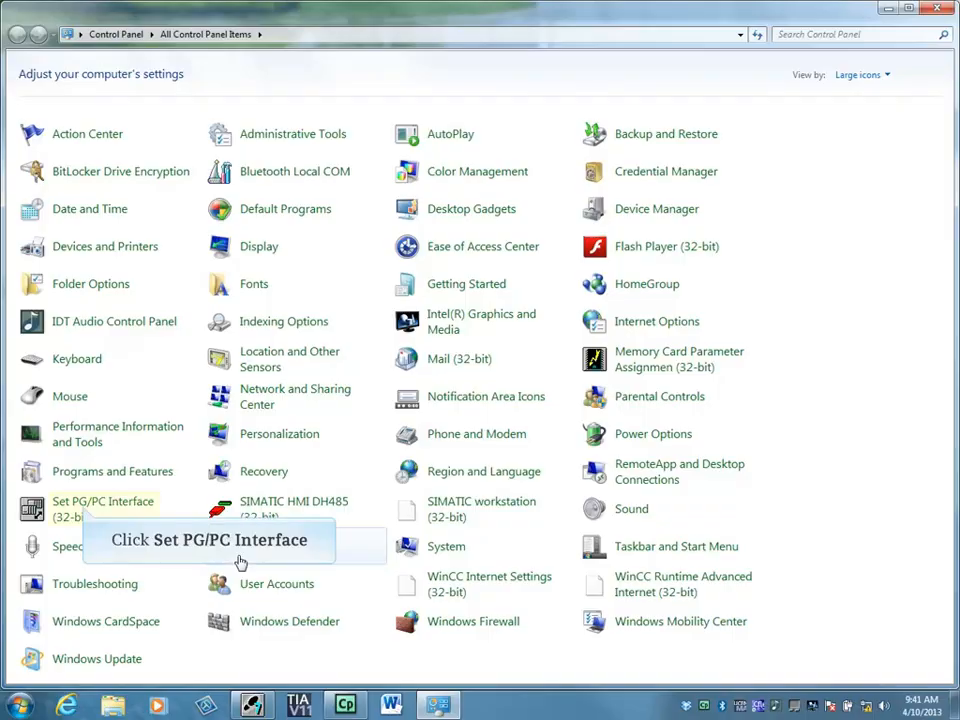
click(86, 513)
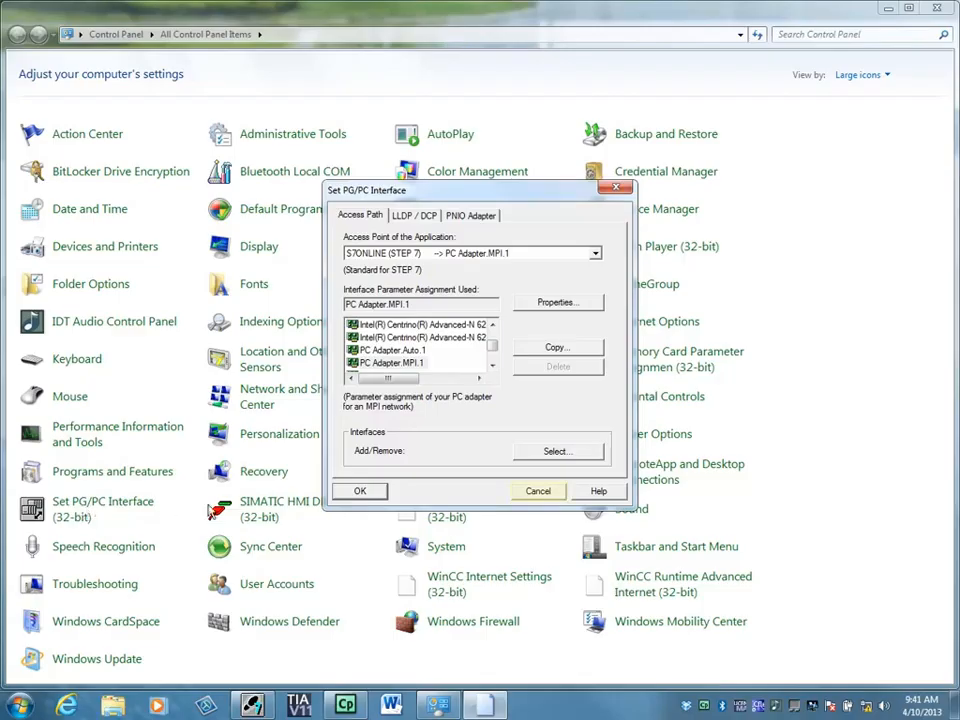
click(533, 491)
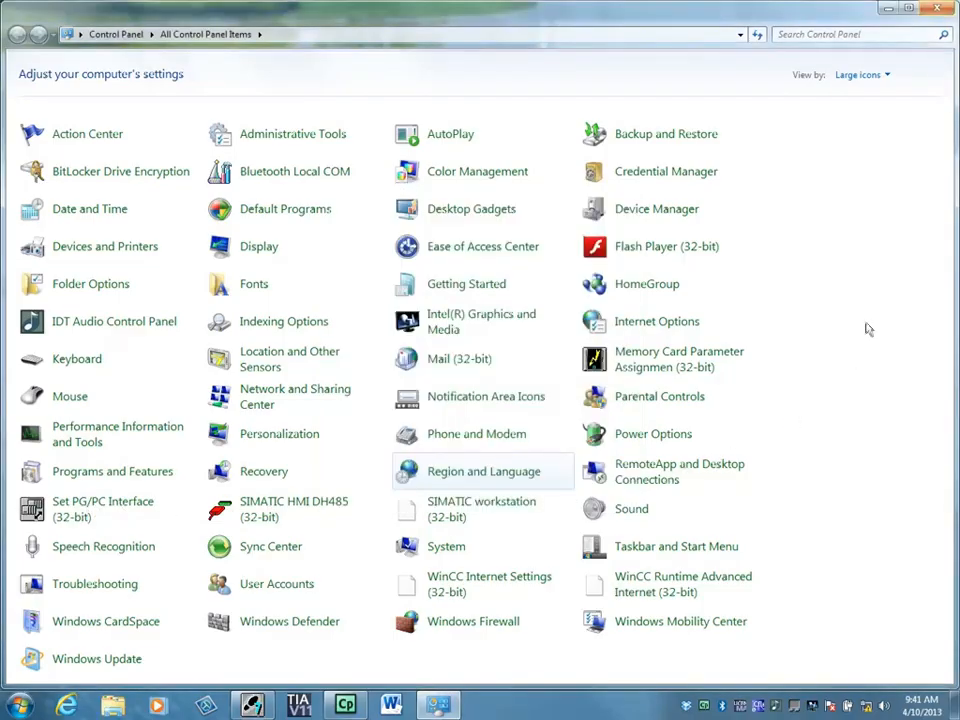
click(937, 18)
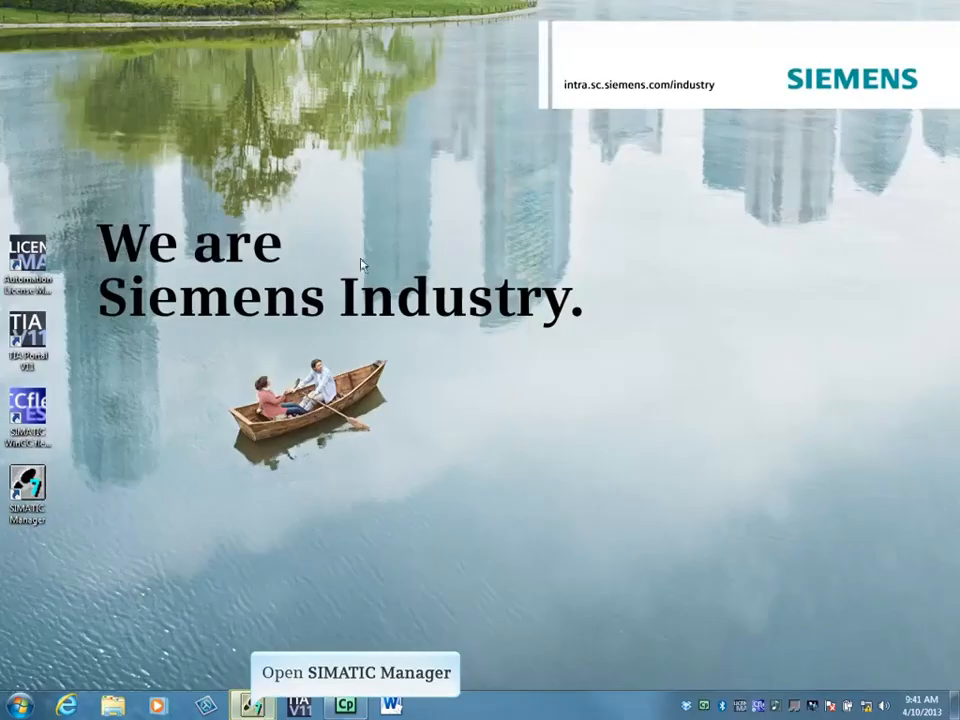
Switch to SIMATIC Manager, choose PC Adapter.MPI.1 in the PG/PC interface settings, and accept its MPI properties
click(252, 705)
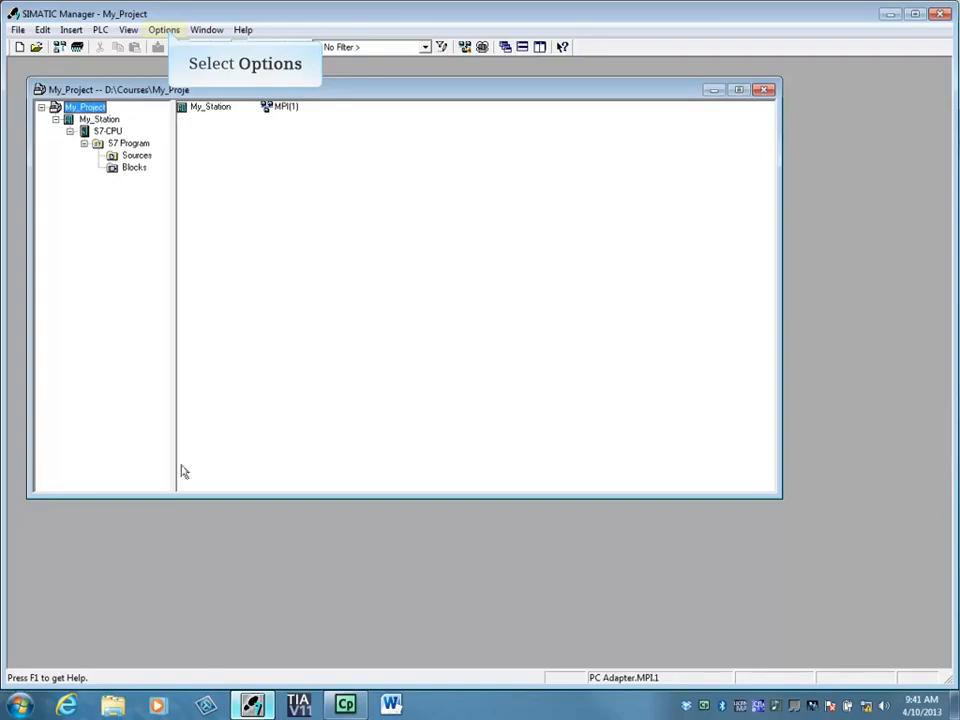
click(164, 30)
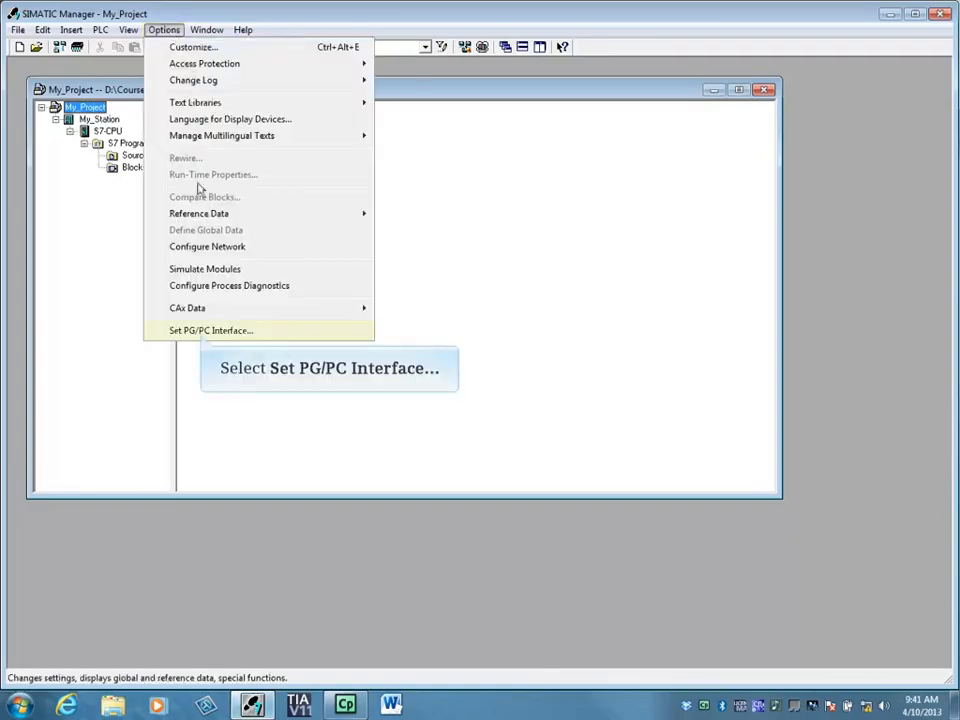
click(203, 333)
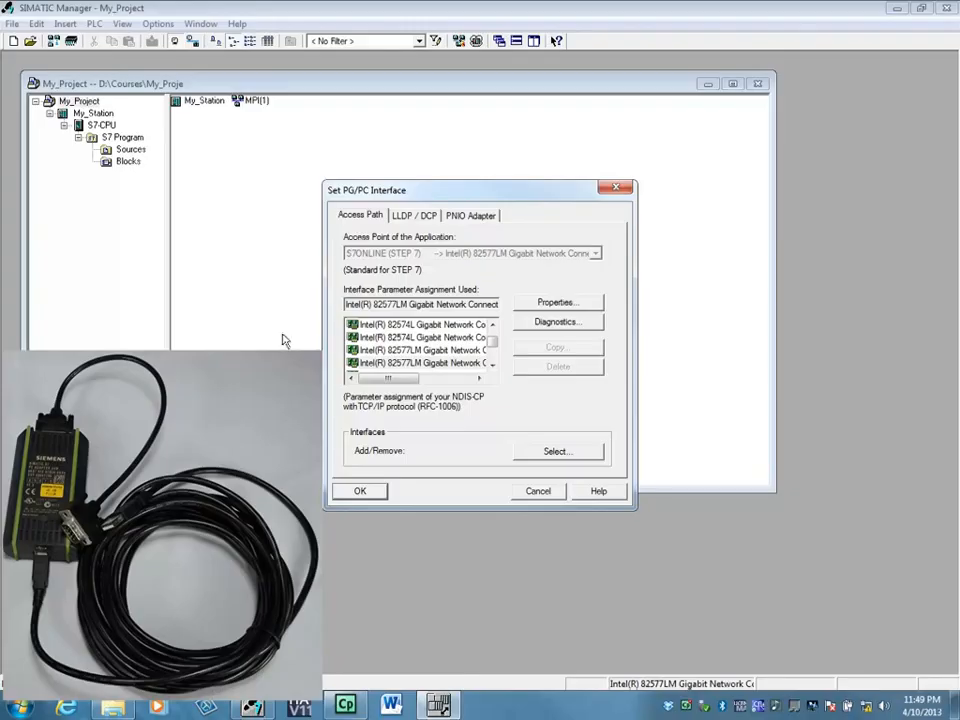
click(493, 350)
click(493, 350)
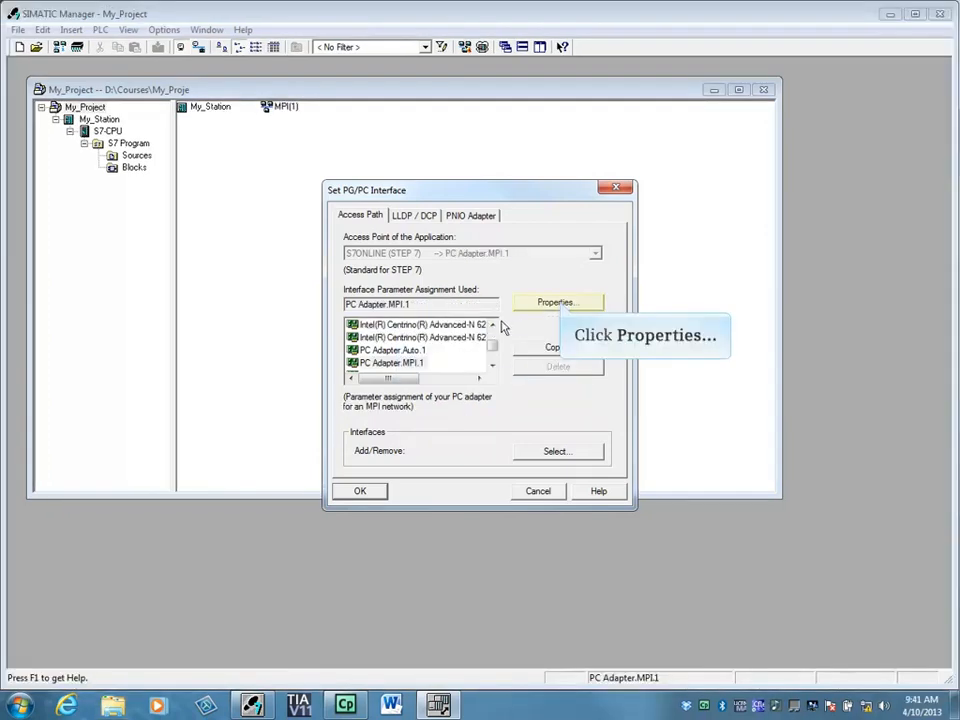
click(556, 303)
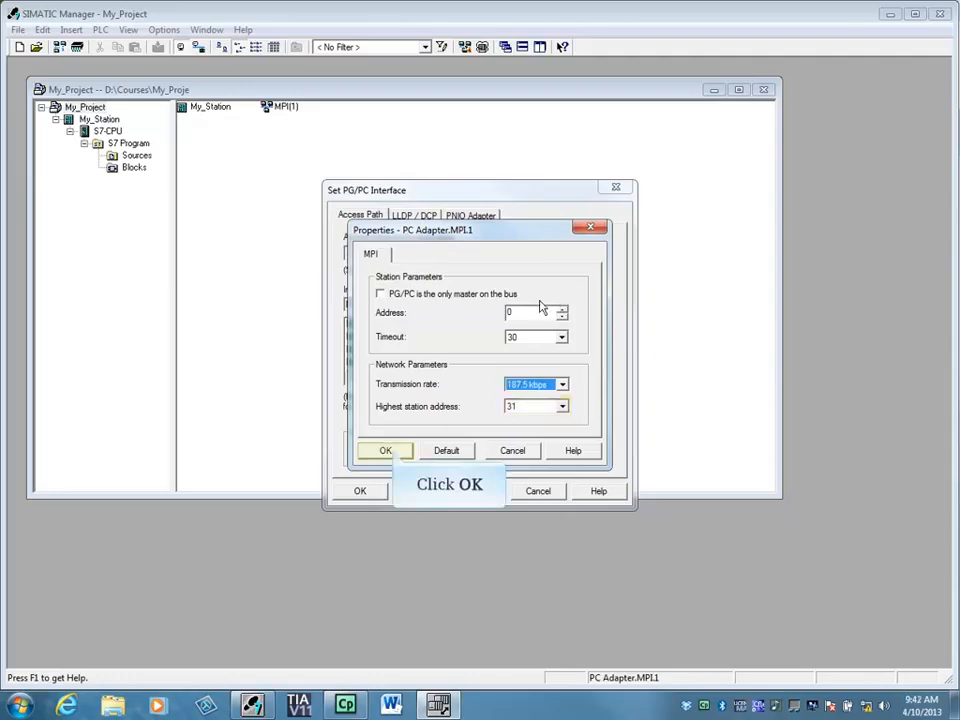
click(389, 451)
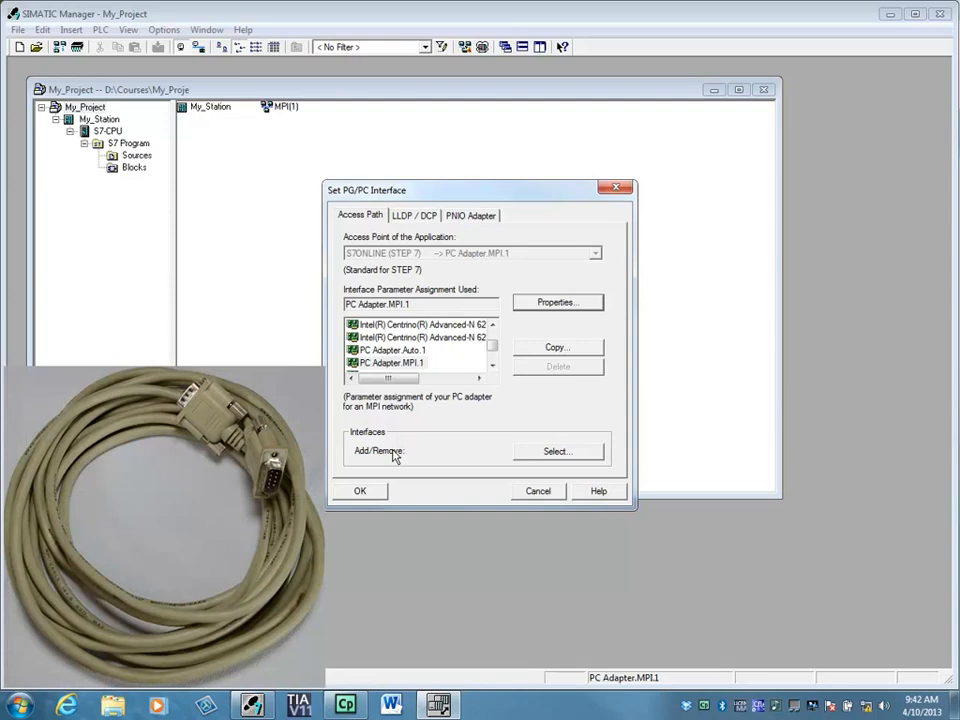
Set the PG/PC interface to CP5611.MPI.1, accept the access path change, and display the accessible nodes
drag(492, 348, 494, 343)
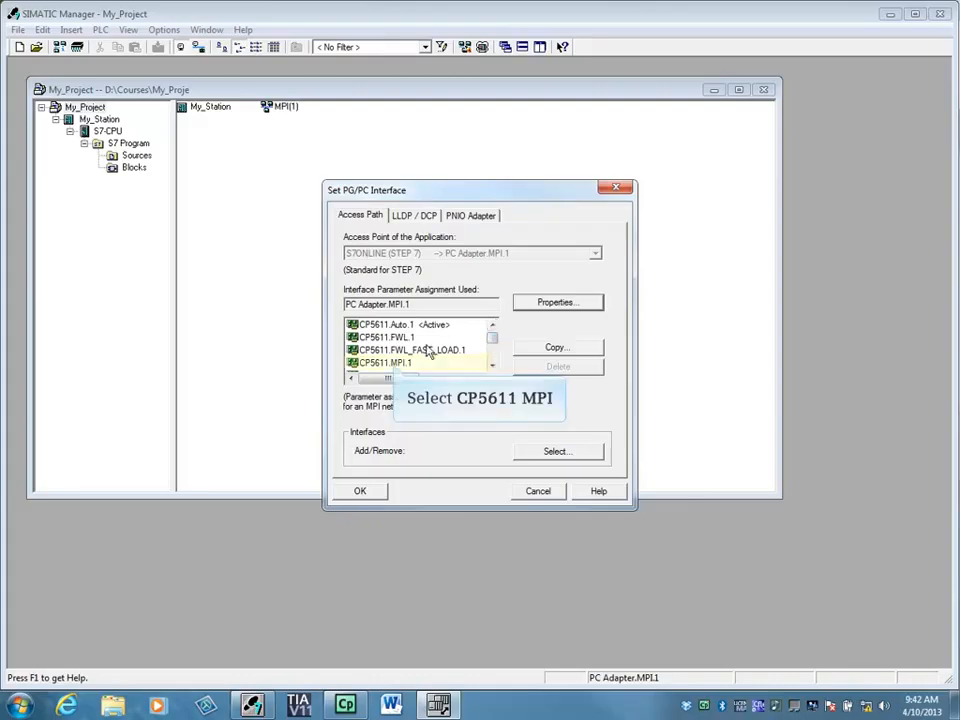
click(395, 367)
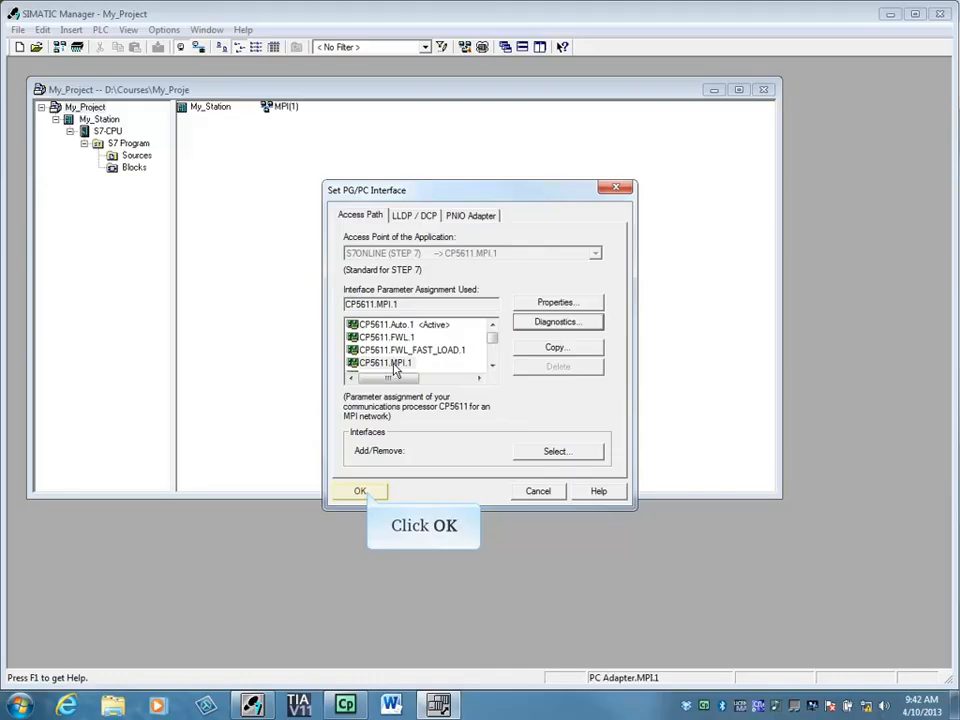
click(362, 493)
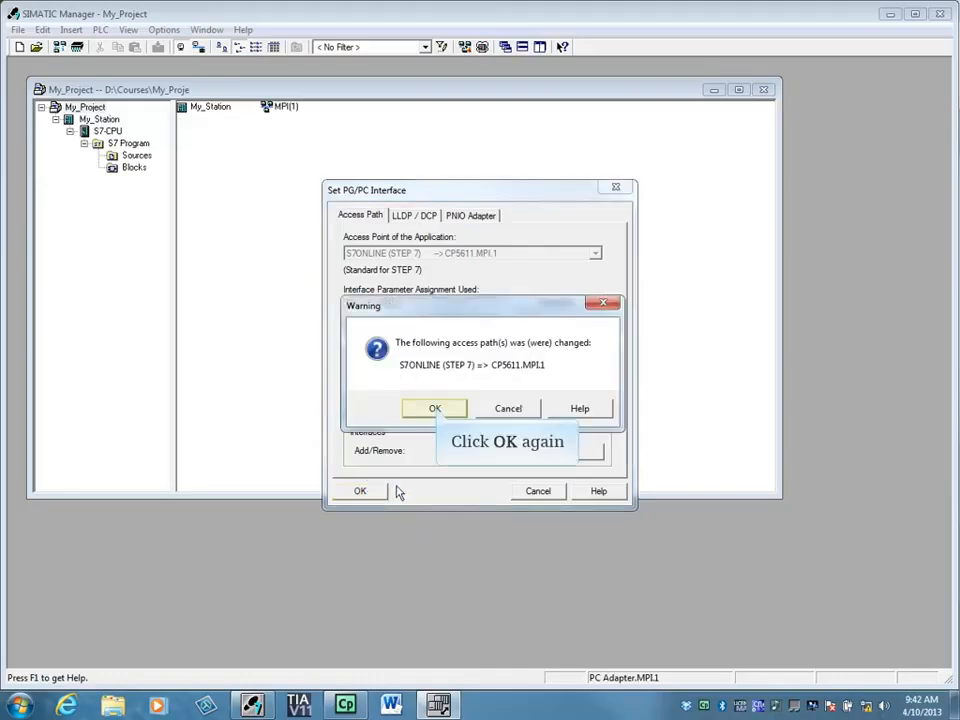
click(435, 408)
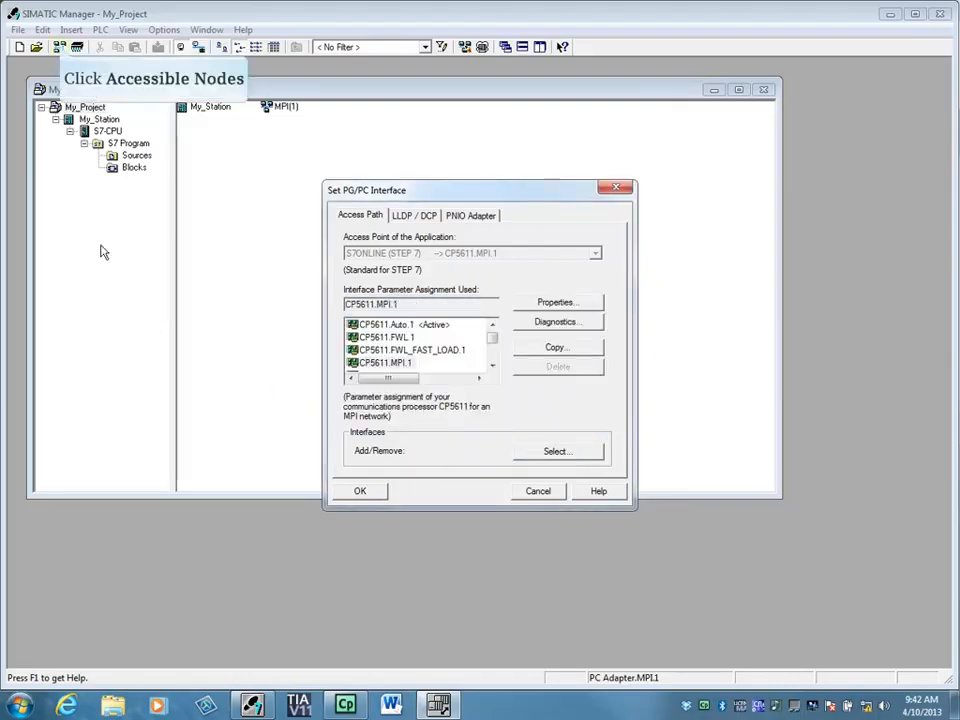
click(59, 47)
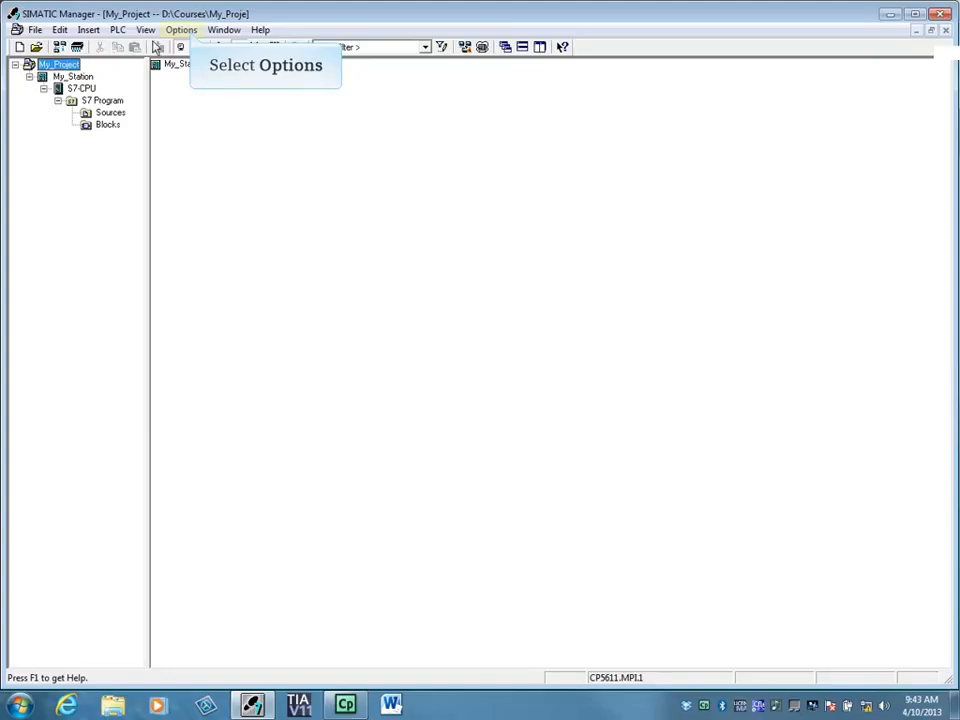
Choose CP5611.PROFIBUS.1 in the PG/PC interface settings and accept its PROFIBUS properties
click(189, 33)
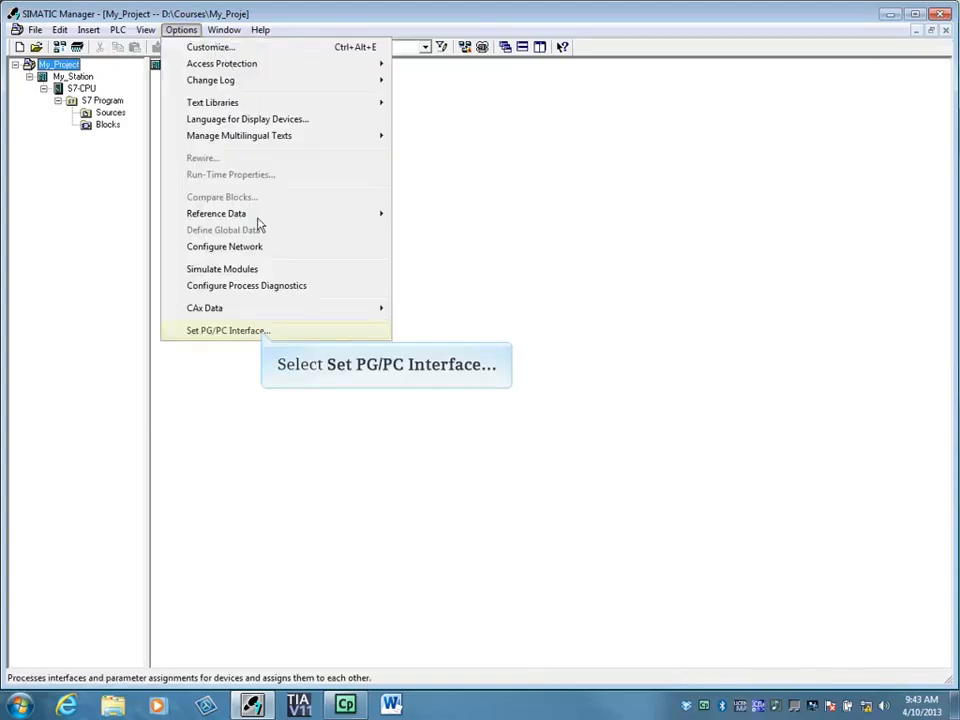
click(263, 335)
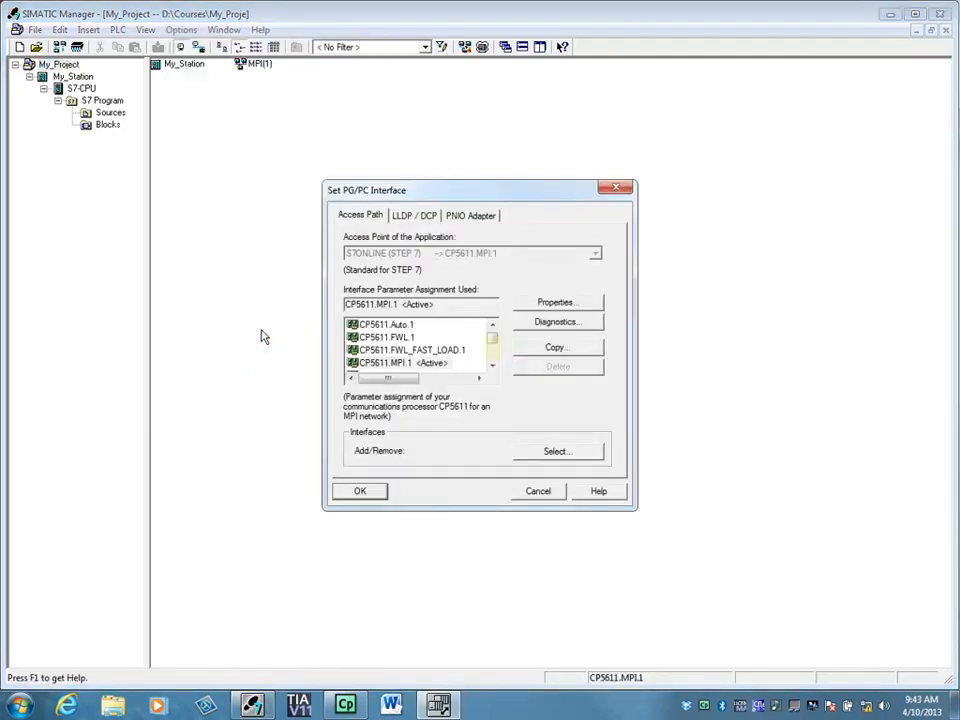
click(494, 347)
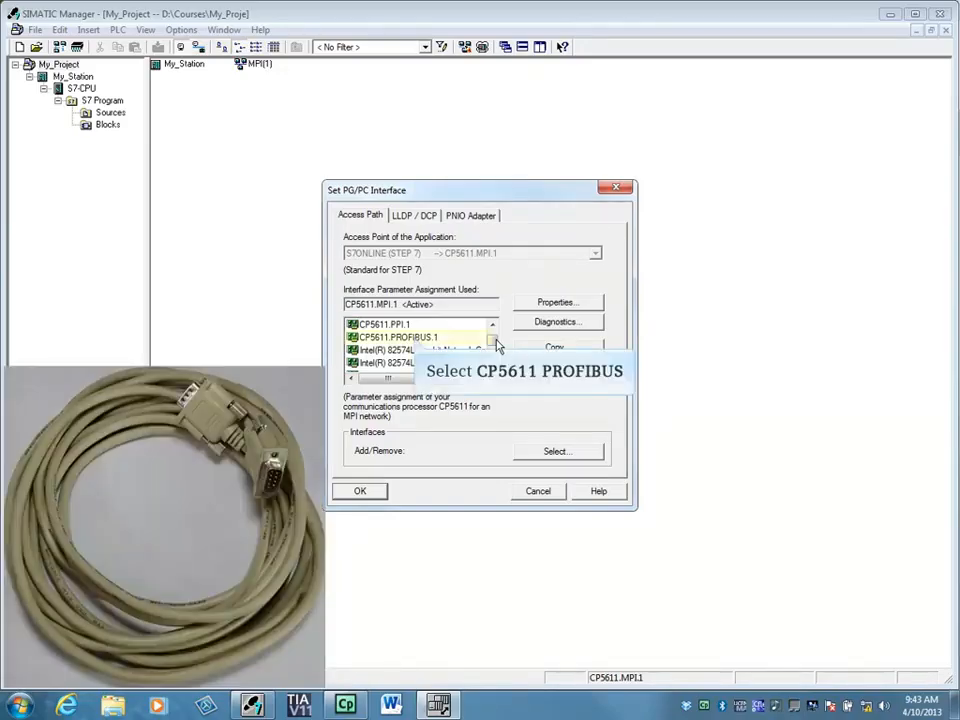
click(417, 340)
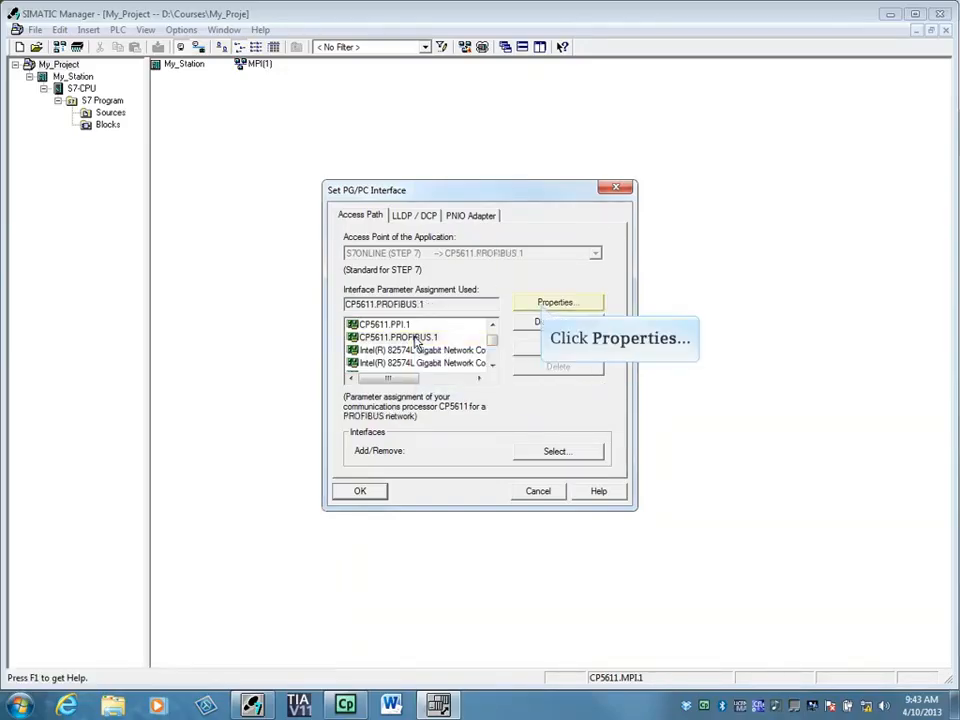
click(555, 302)
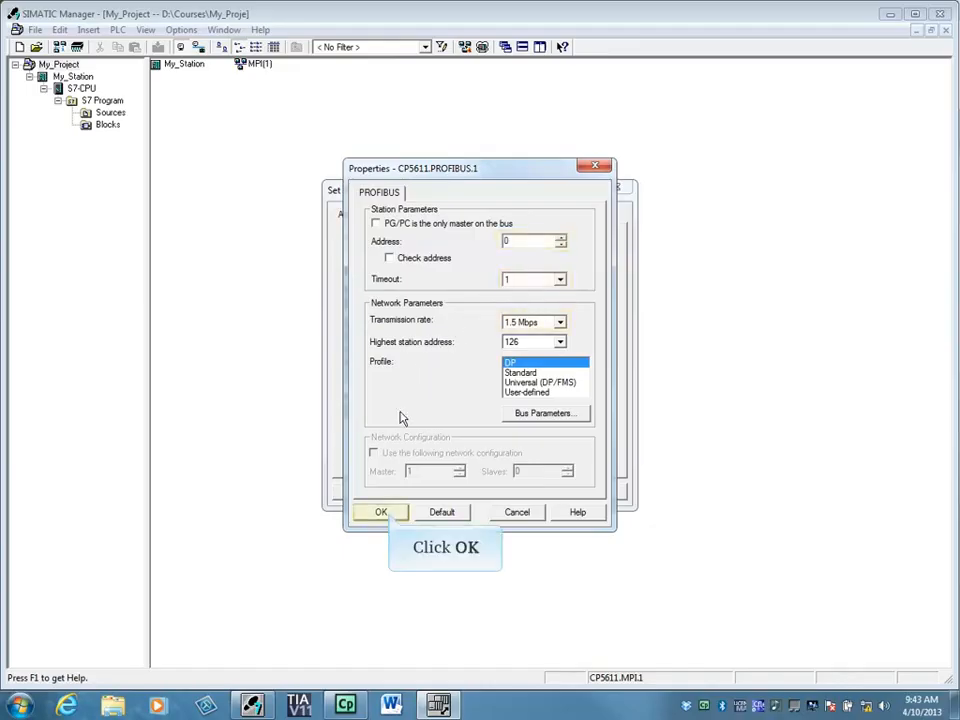
click(389, 516)
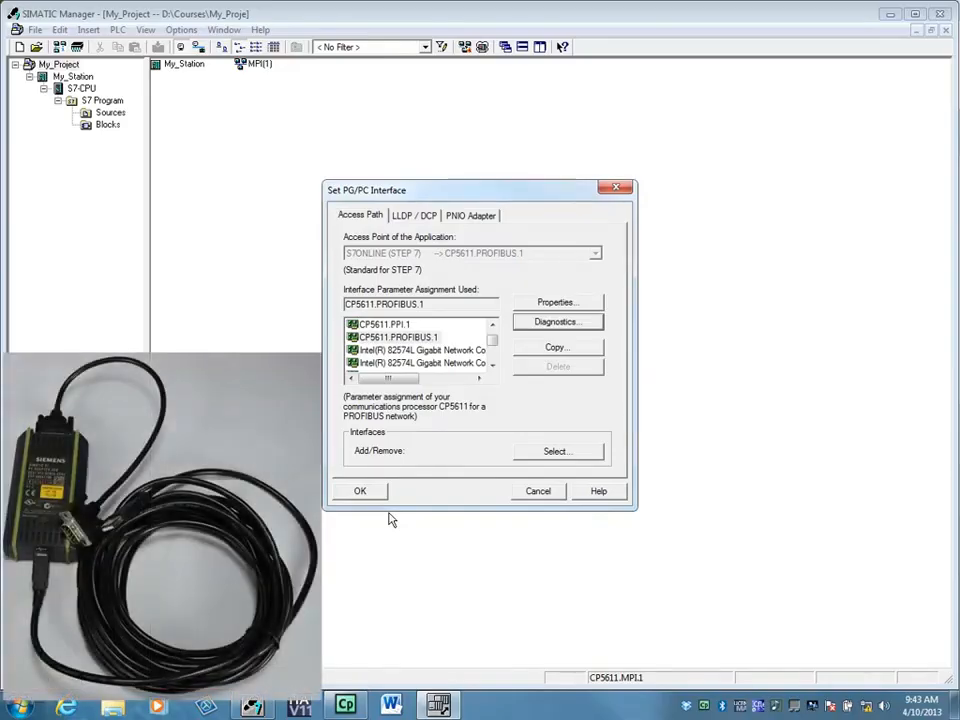
Select the PC Adapter.PROFIBUS.1 assignment, look through the Intel network card entries, and cancel the PG/PC interface settings
drag(492, 339, 492, 352)
scroll(492, 352, down, 1)
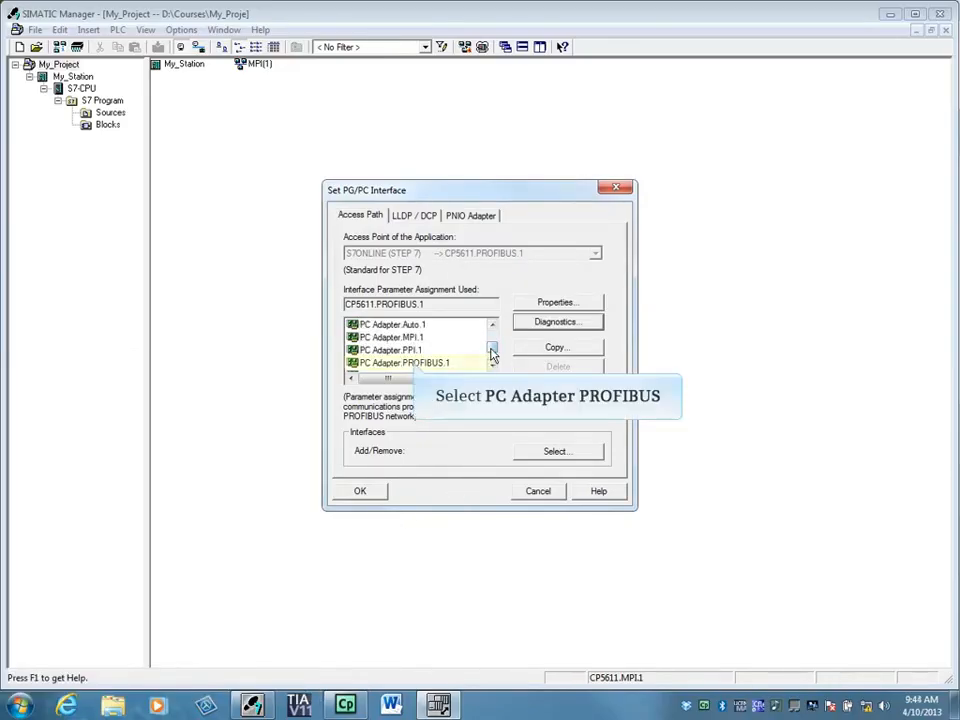
click(416, 365)
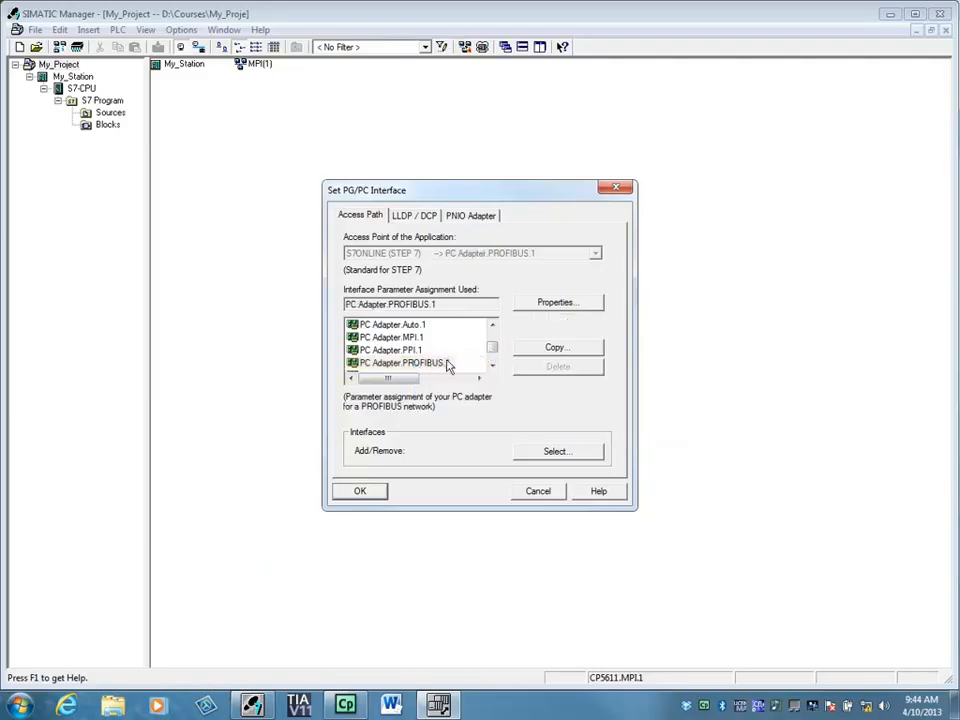
scroll(492, 347, up, 4)
scroll(492, 347, up, 1)
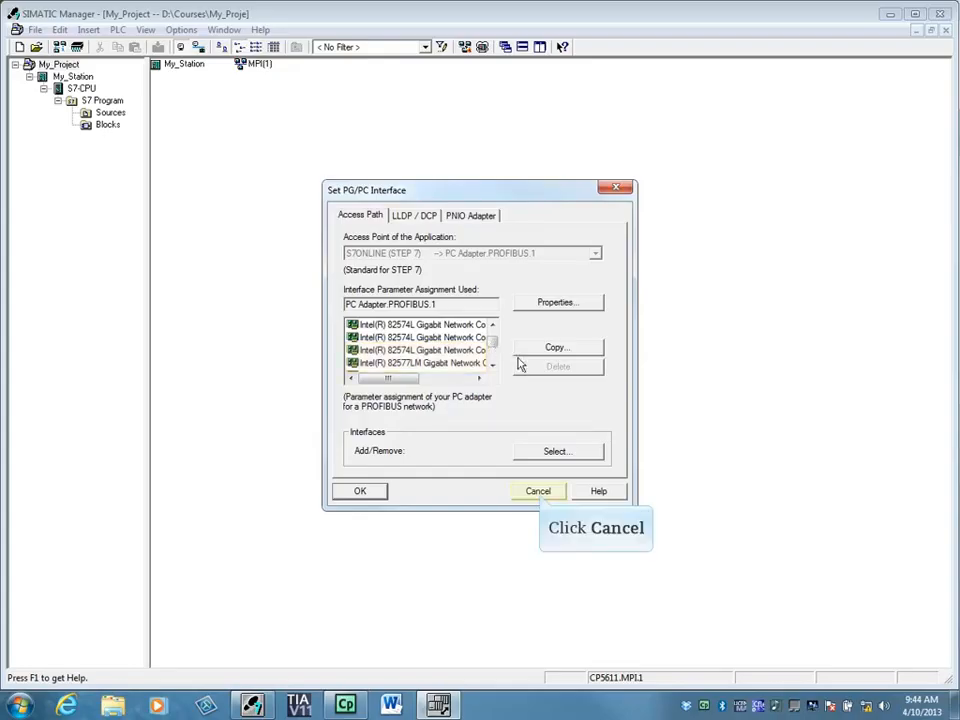
click(538, 491)
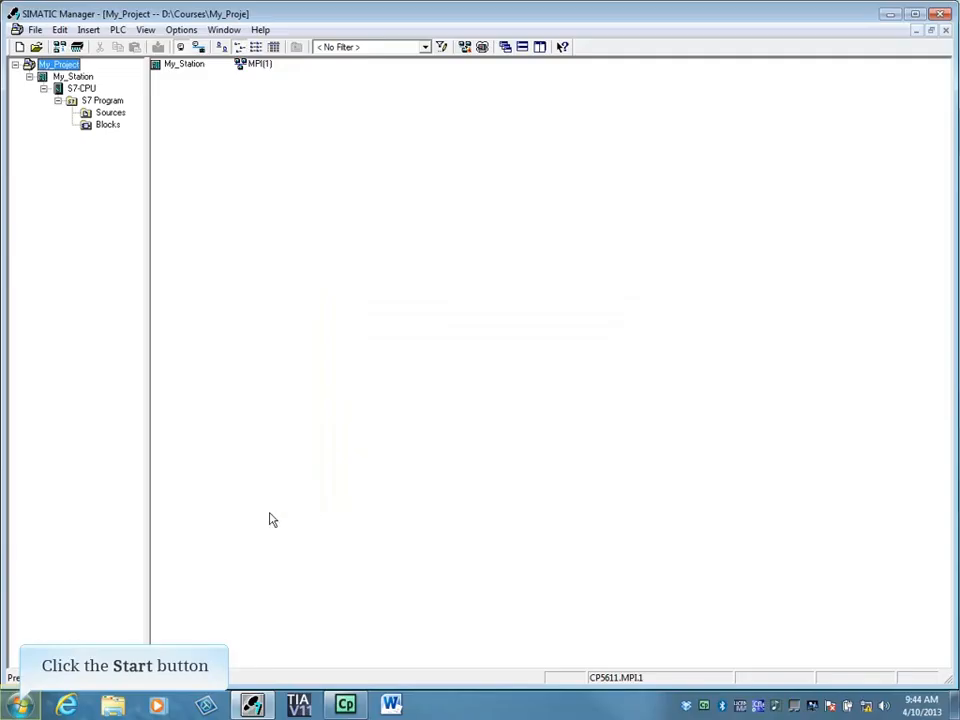
Check the status of Local Area Connection 2 and the network adapter names in the Windows Control Panel, and close it
click(20, 706)
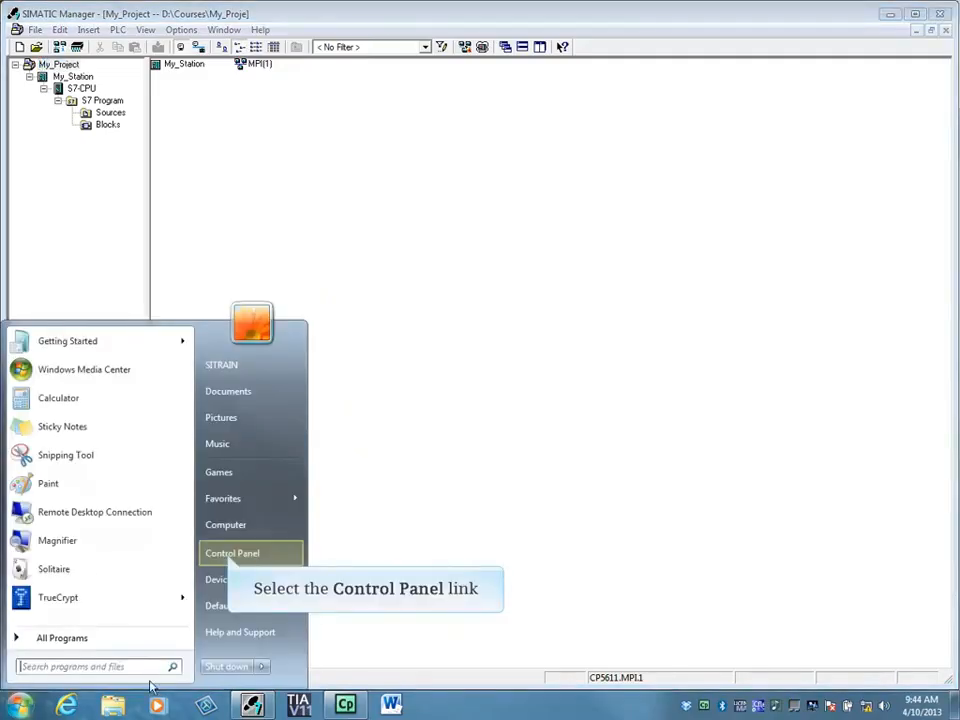
click(227, 561)
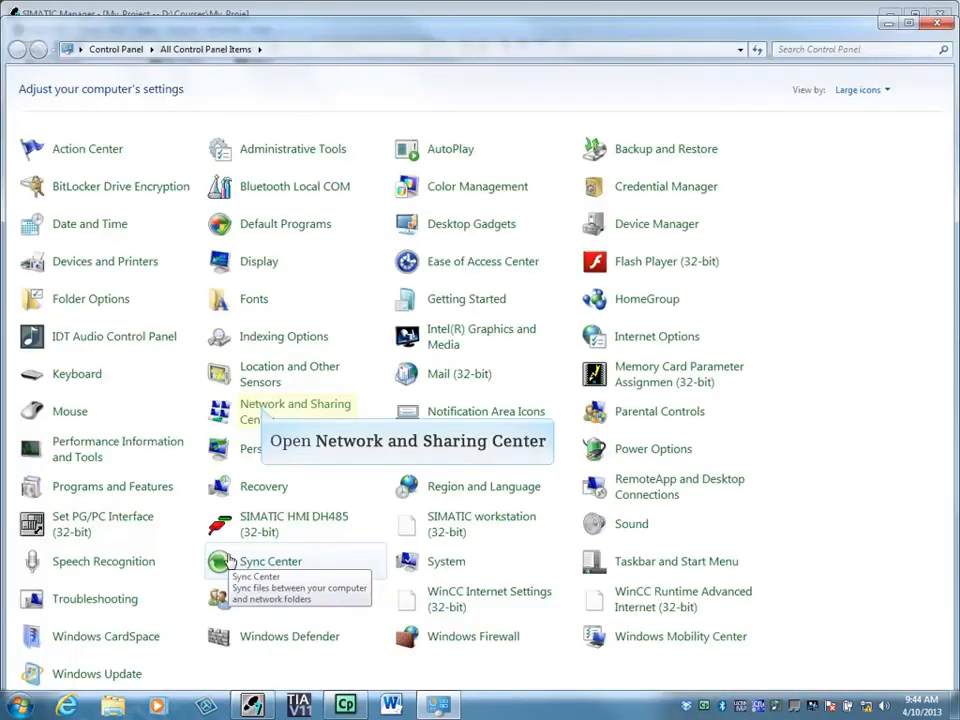
click(263, 412)
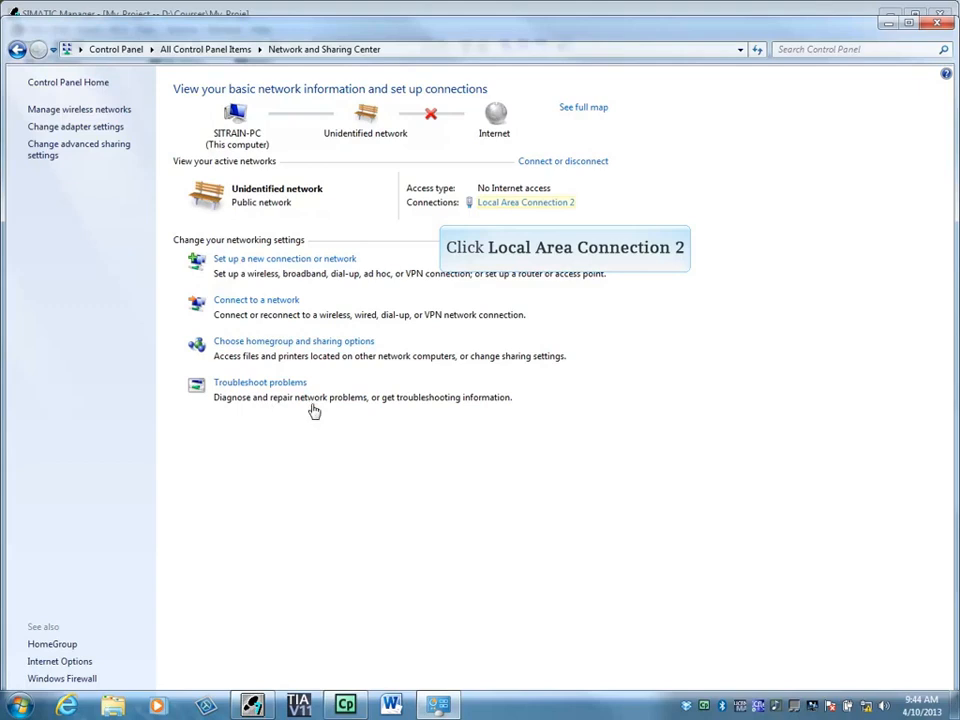
click(550, 204)
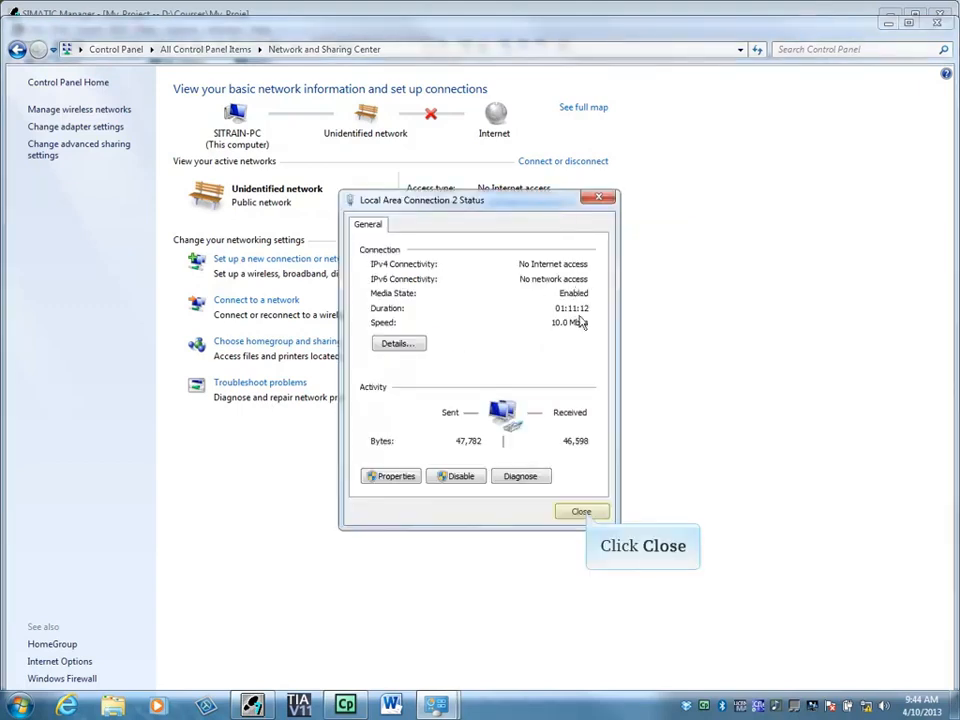
click(583, 512)
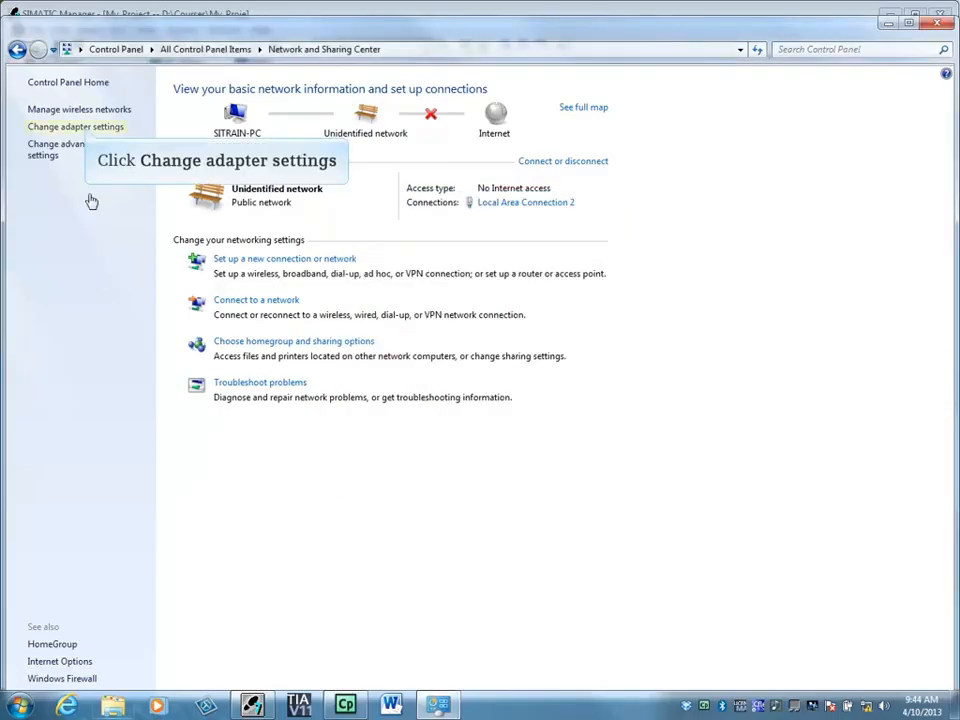
click(85, 126)
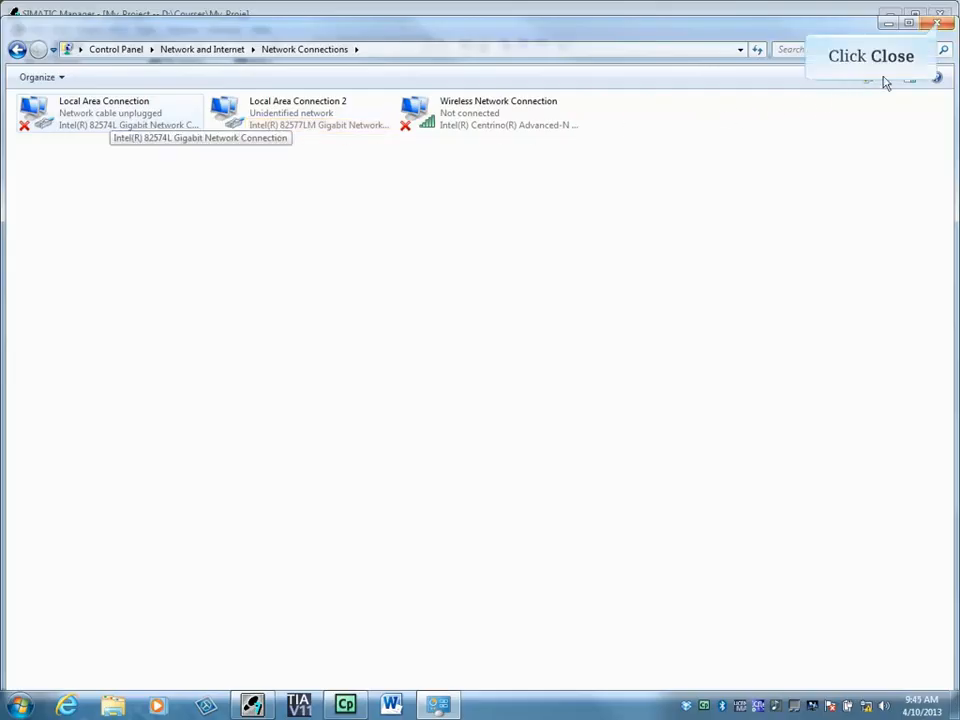
click(942, 22)
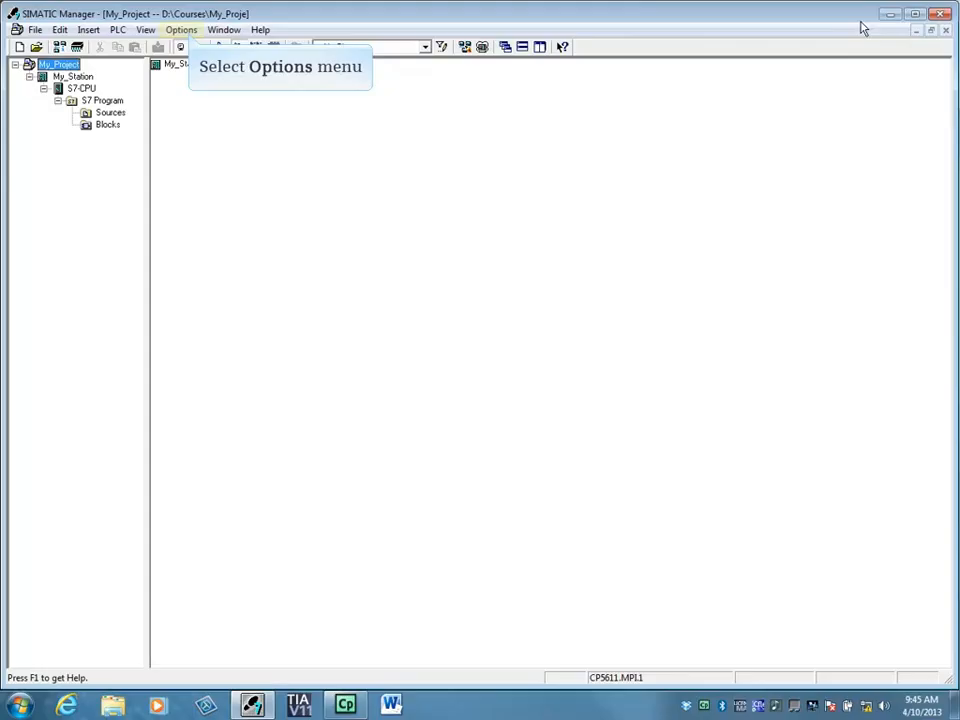
Set the PG/PC interface to Intel(R) 82577LM Gigabit Network Connection.TCPIP.1 and accept the access path change
click(182, 30)
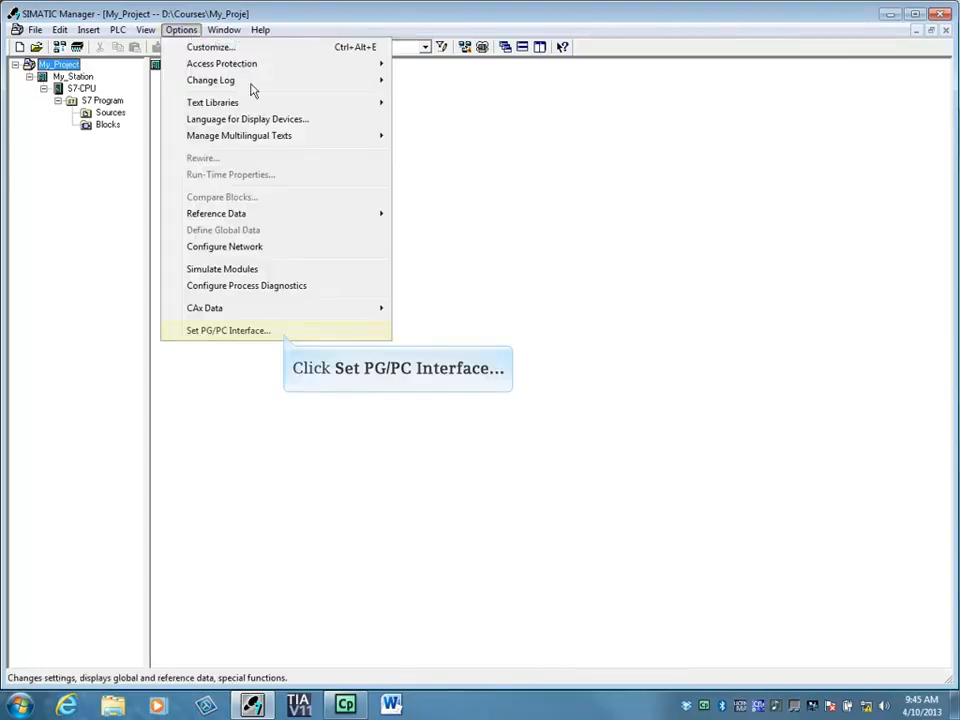
click(285, 340)
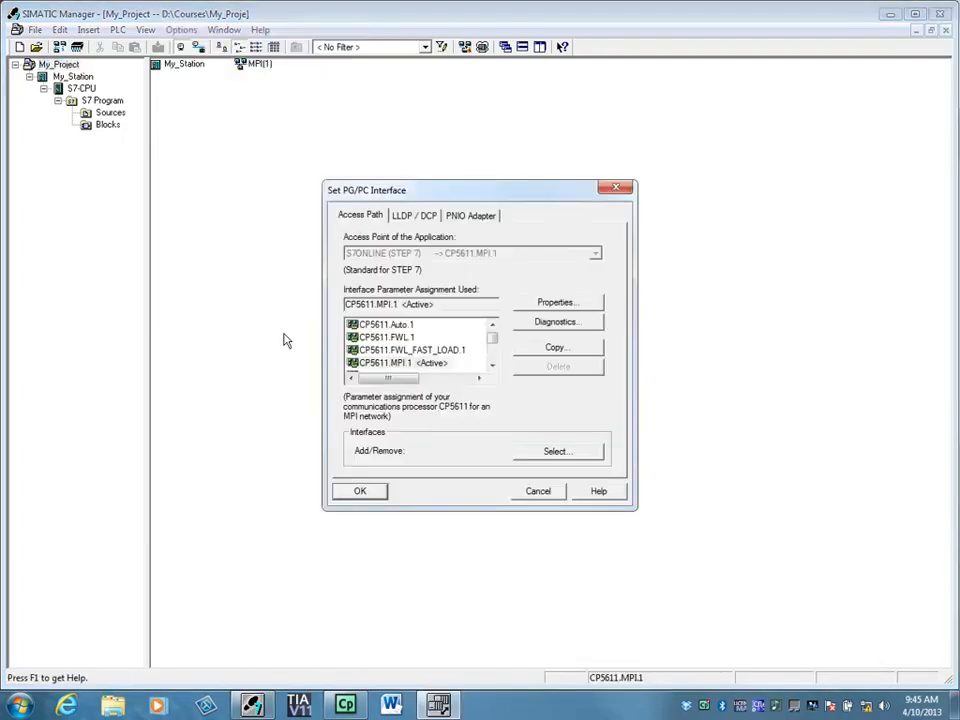
drag(491, 336, 493, 344)
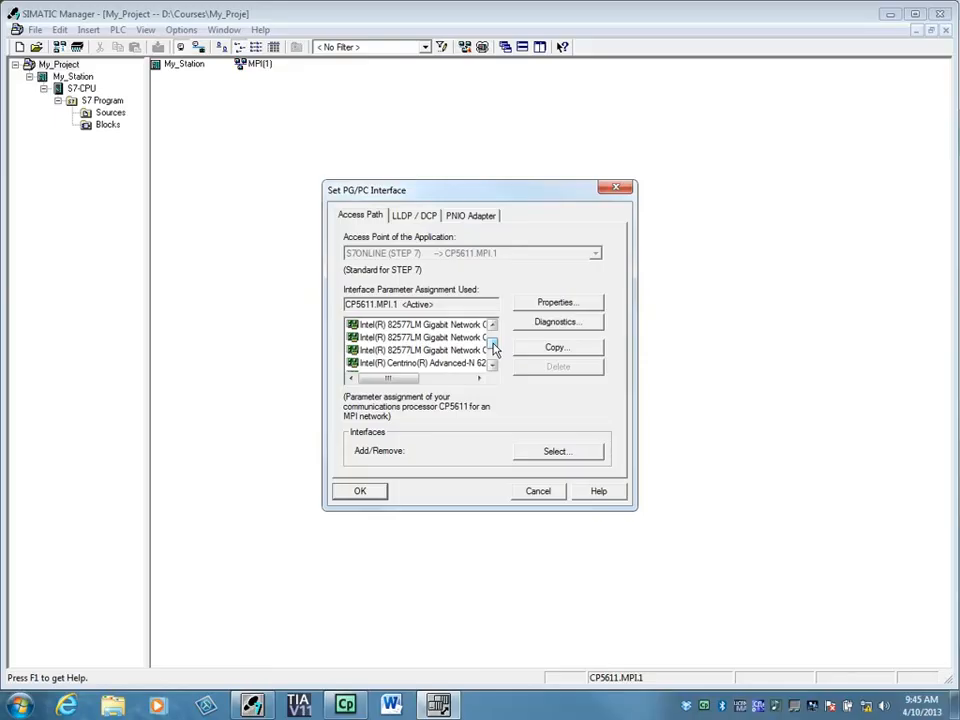
drag(405, 379, 430, 385)
drag(437, 385, 449, 386)
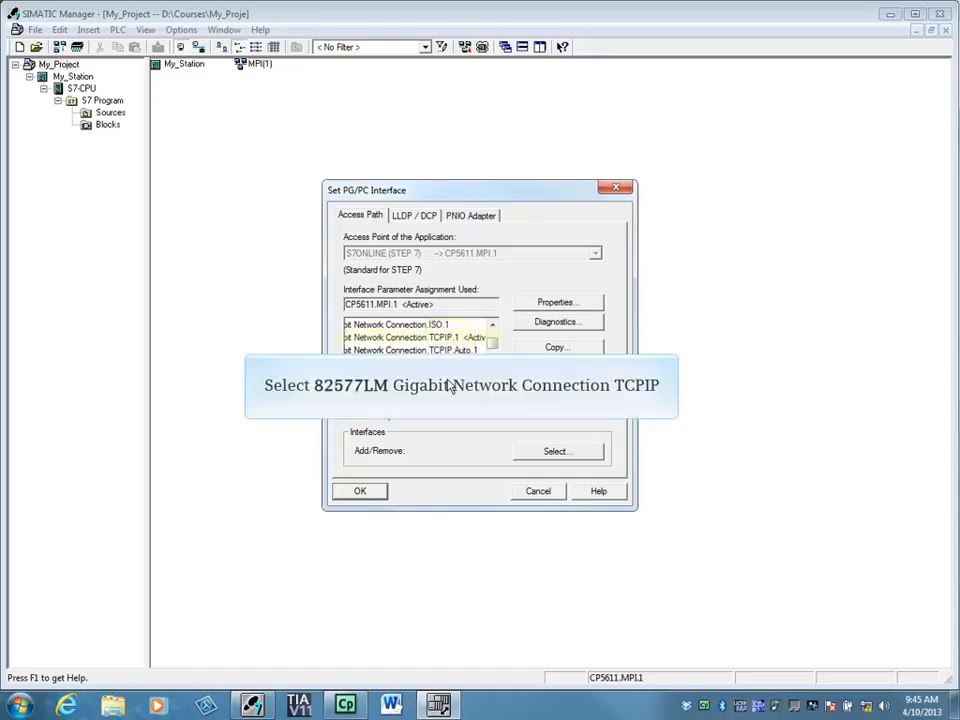
click(445, 339)
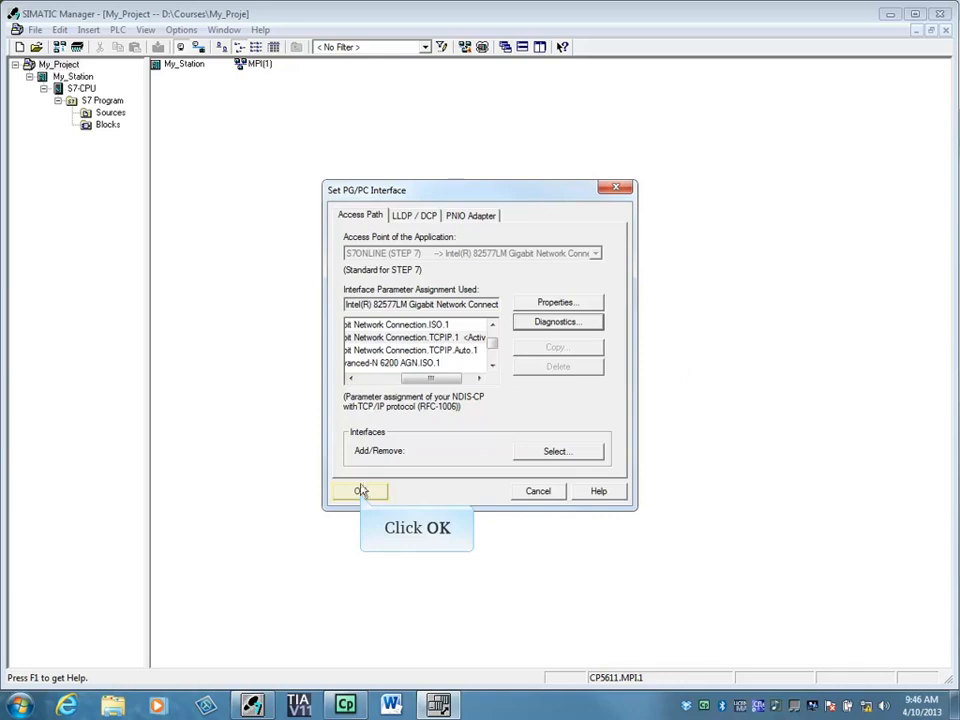
click(360, 493)
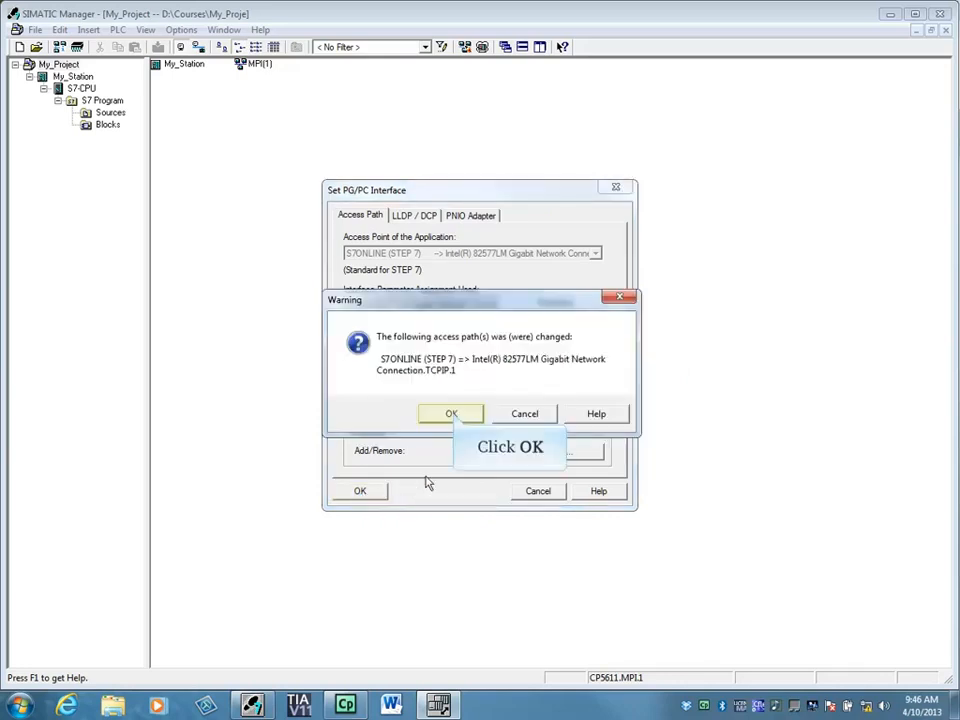
click(451, 415)
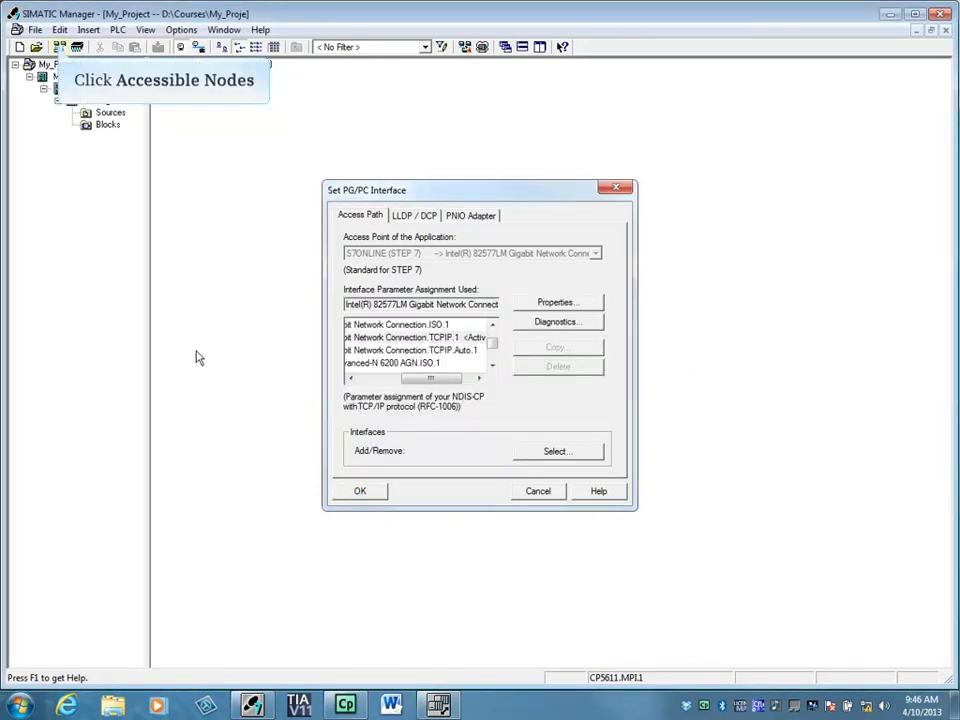
Display the accessible nodes on Industrial Ethernet and view the Blocks folder of the pn-io node
click(59, 48)
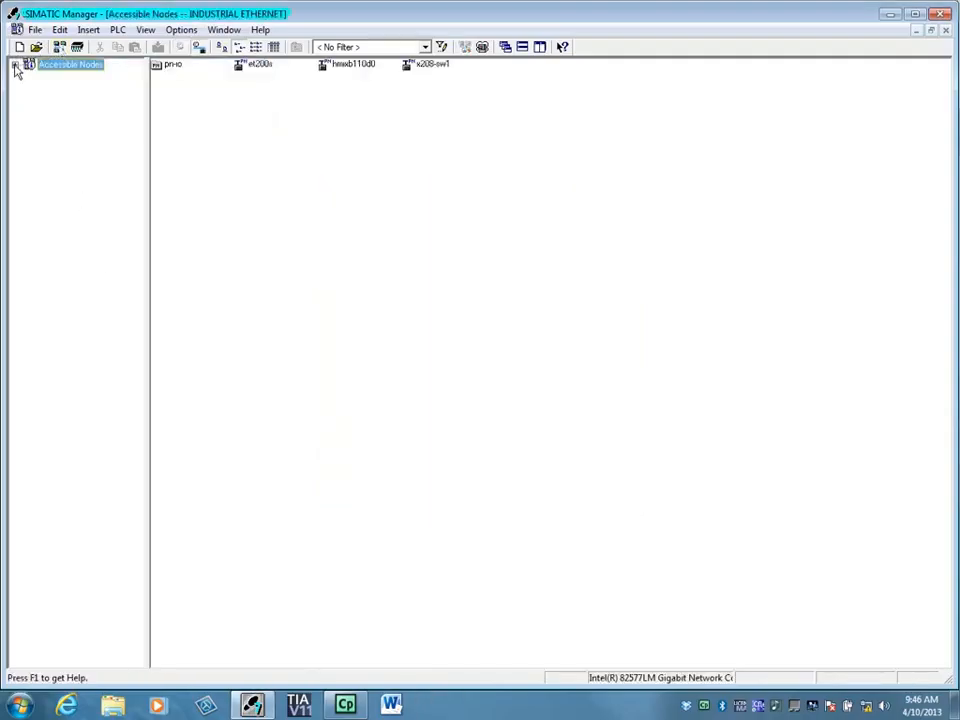
click(15, 65)
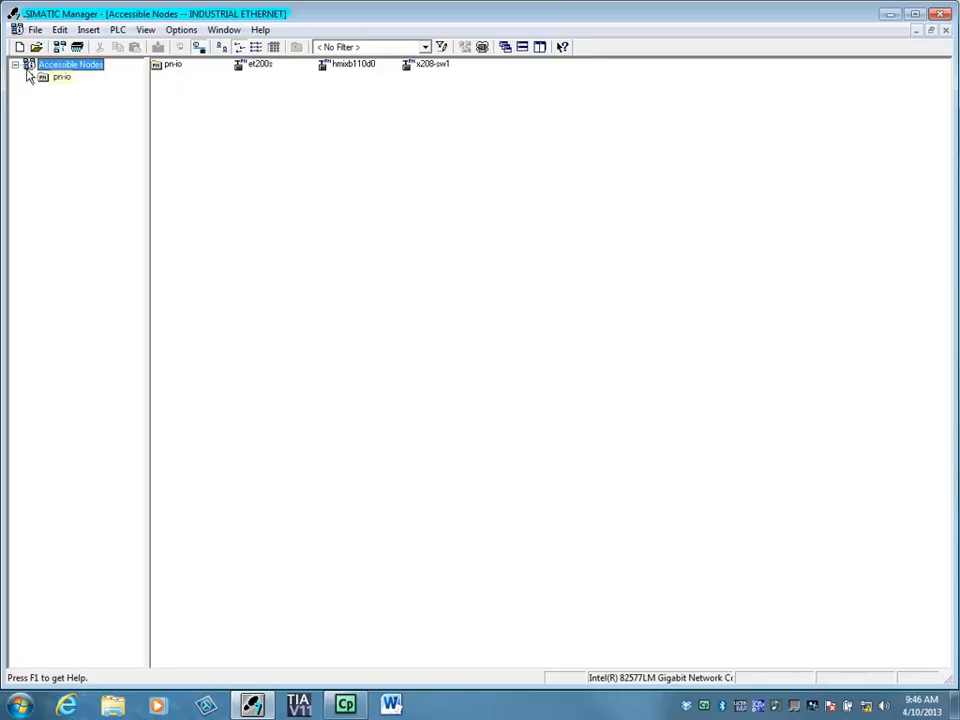
click(29, 78)
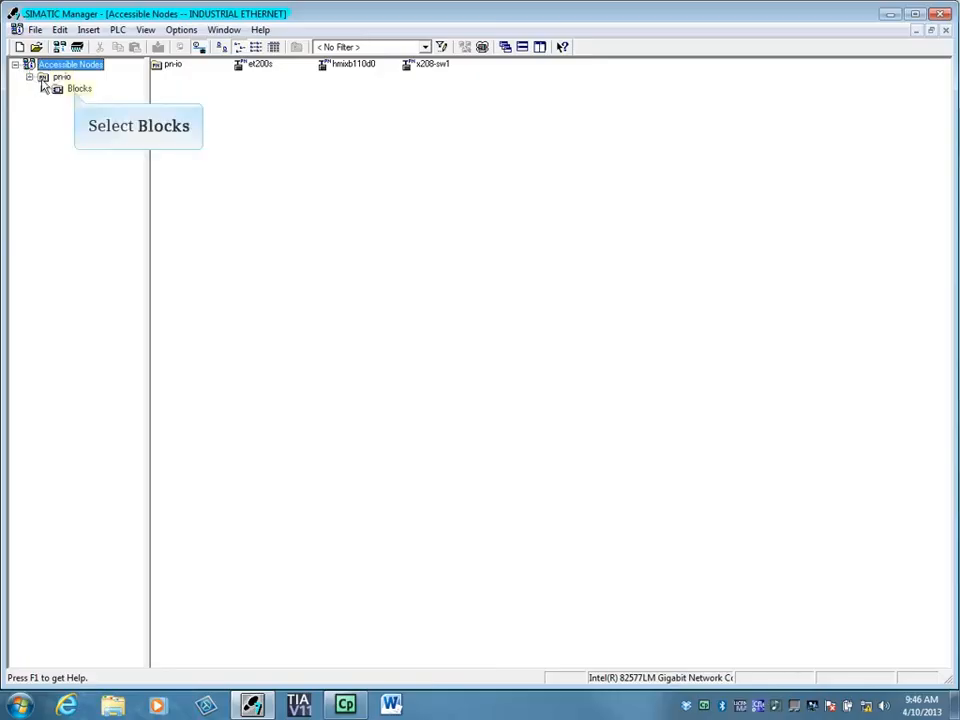
click(76, 89)
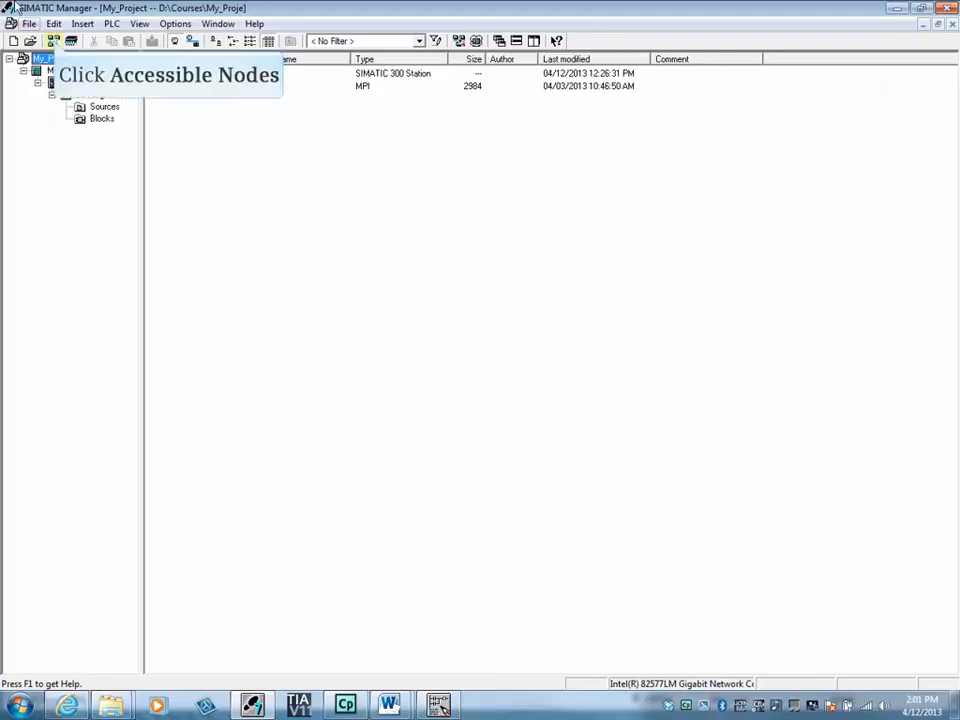
Display the accessible nodes in a non-maximized window and list the Blocks folder of the pn-io node with details
click(54, 41)
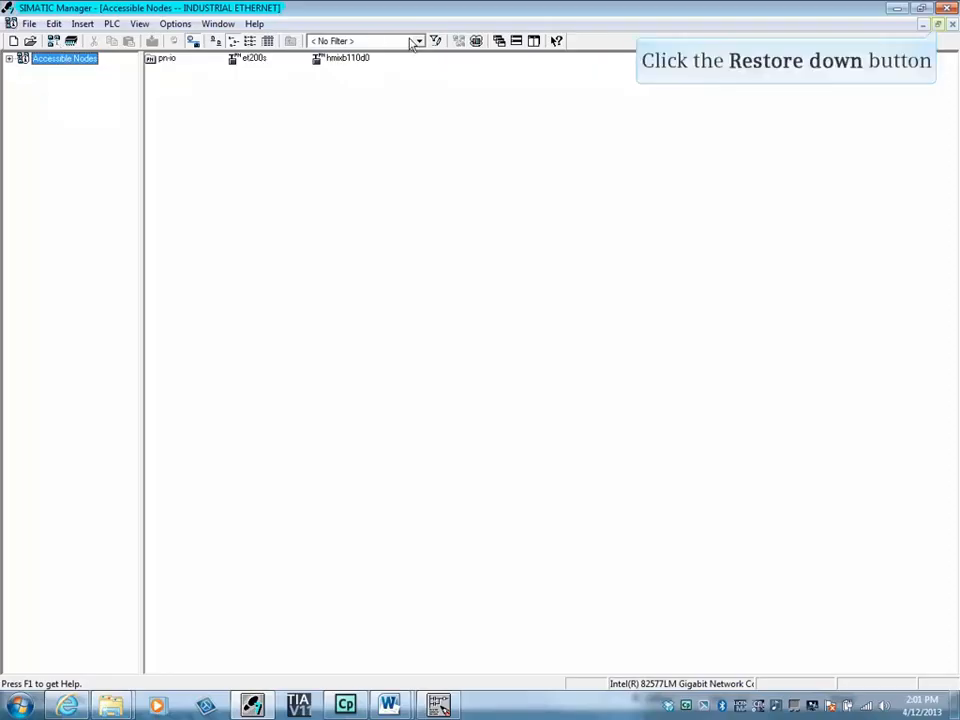
click(937, 24)
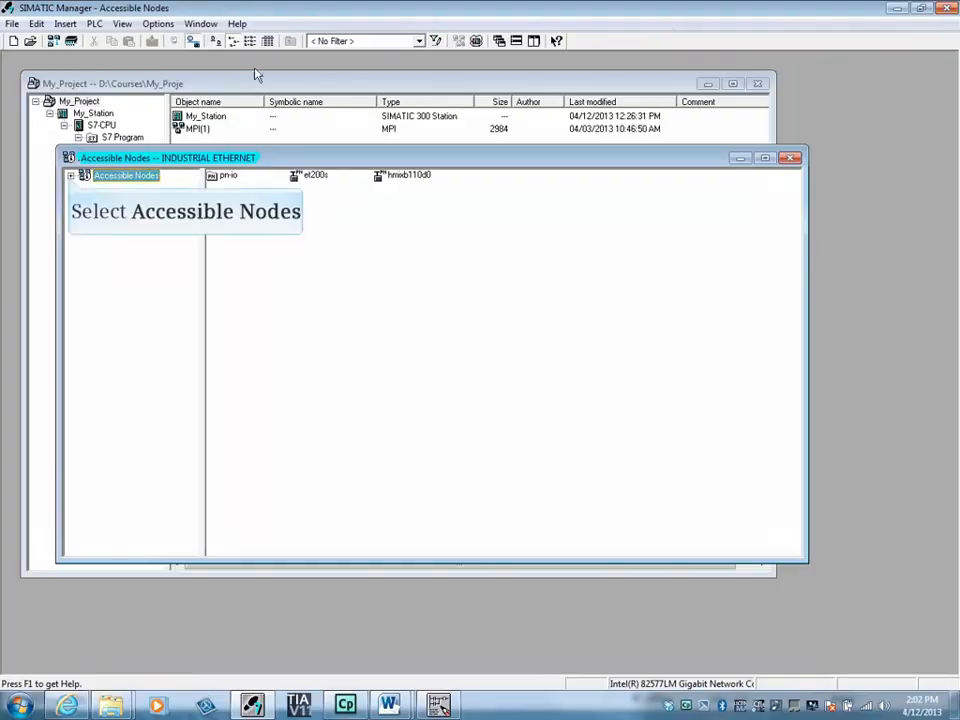
click(70, 177)
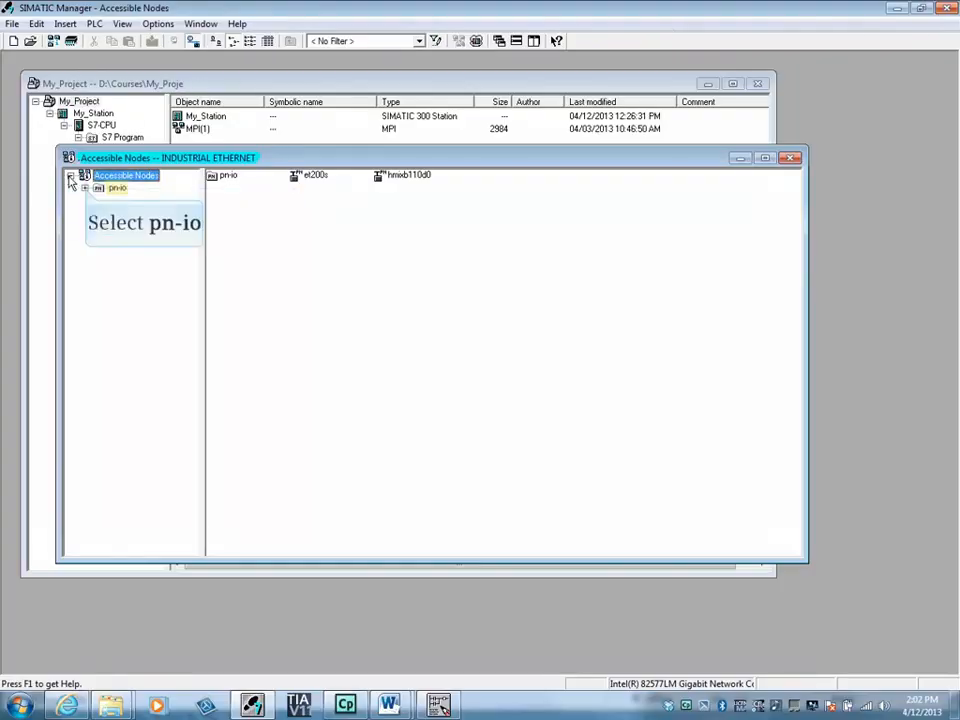
click(86, 189)
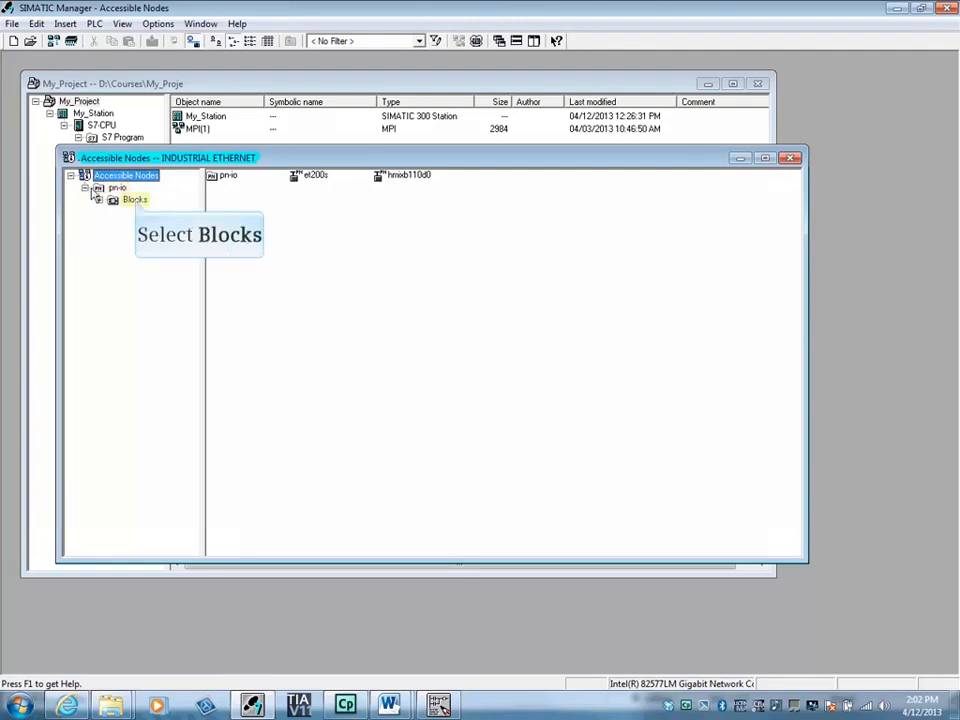
click(135, 201)
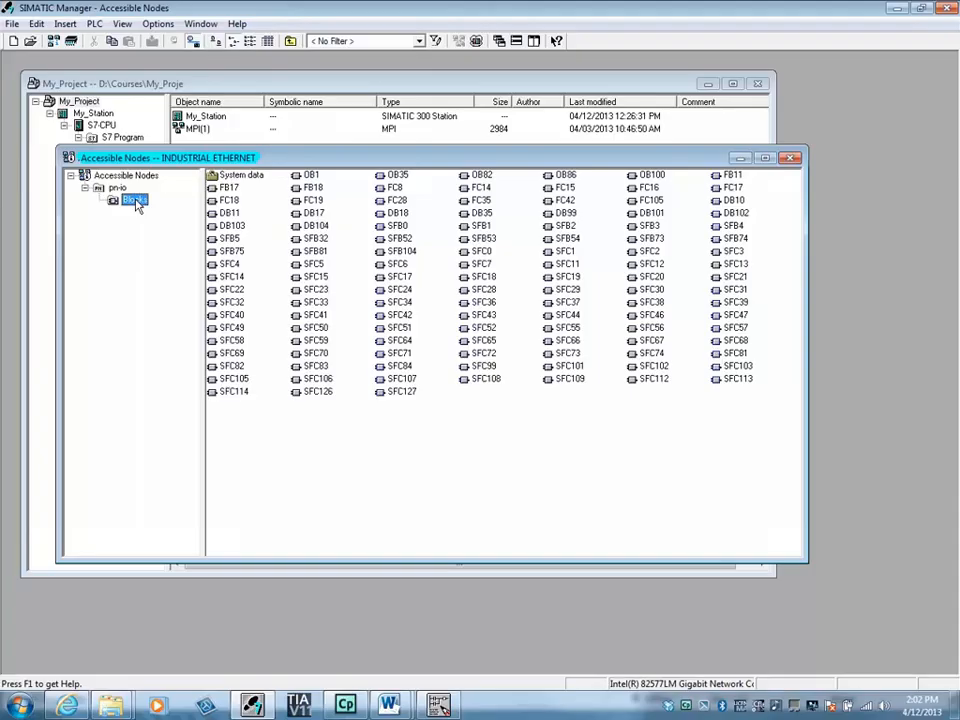
click(268, 41)
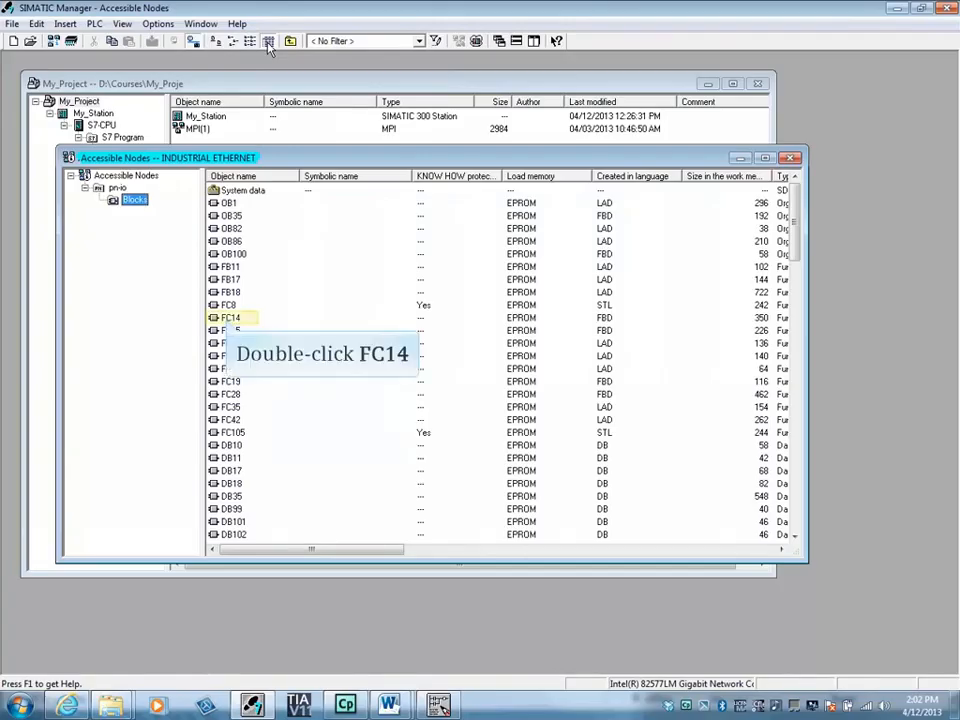
Open block FC14 from the pn-io node, acknowledging the missing symbol information, and view its path in the error output
double_click(228, 318)
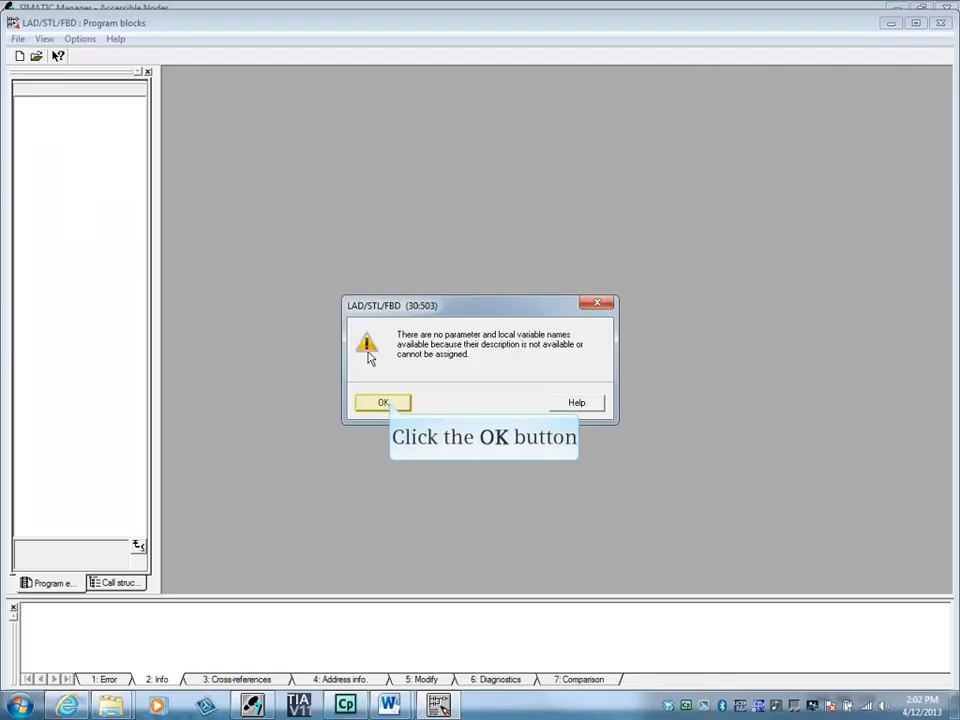
click(386, 405)
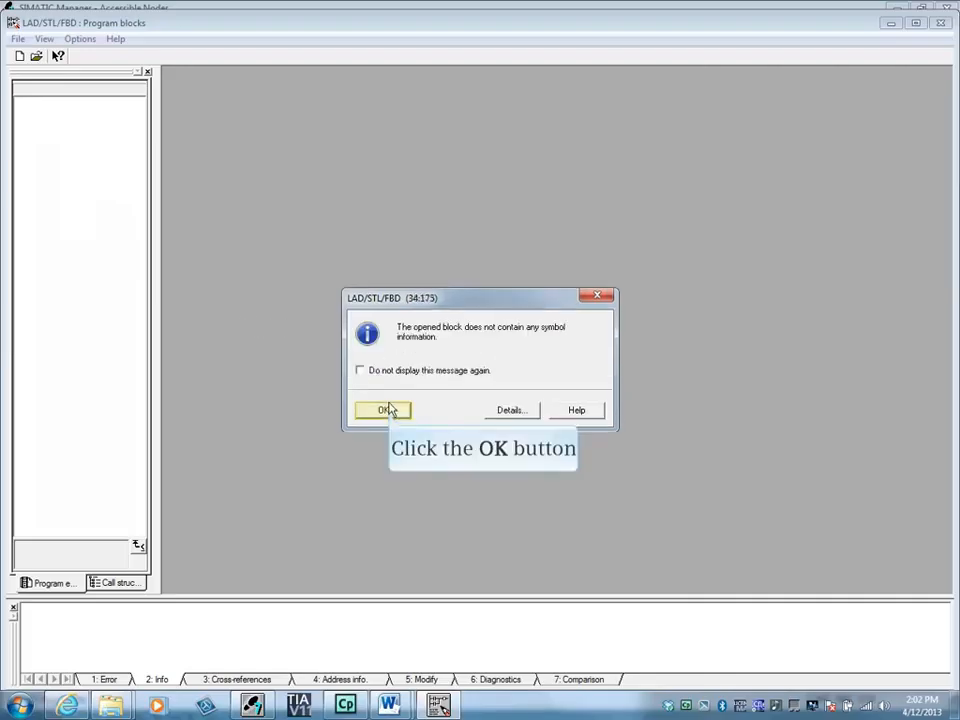
click(388, 411)
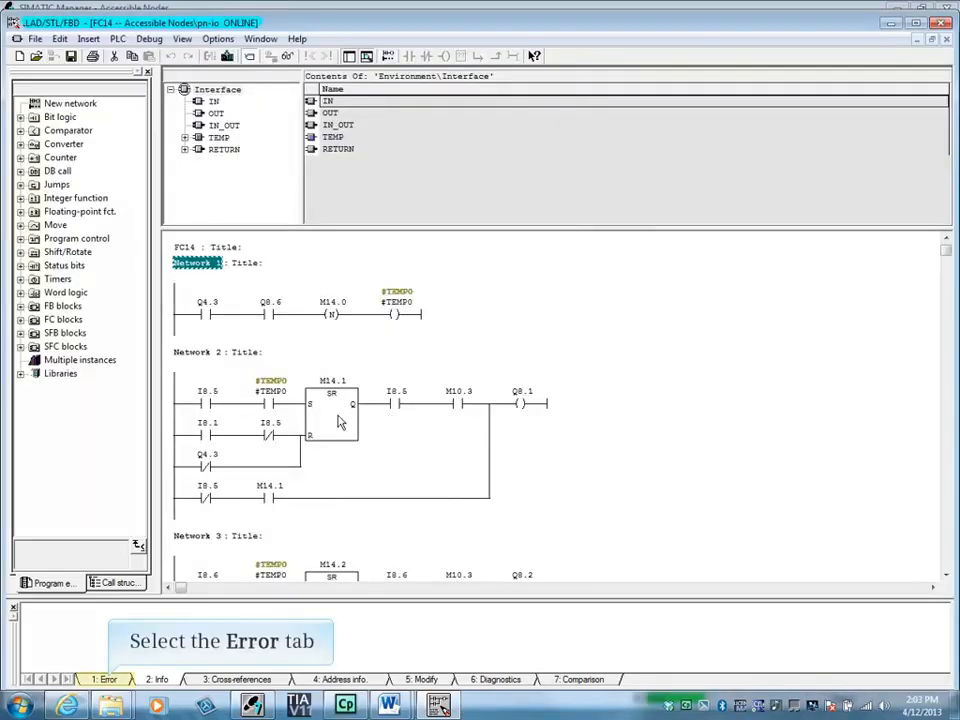
click(108, 681)
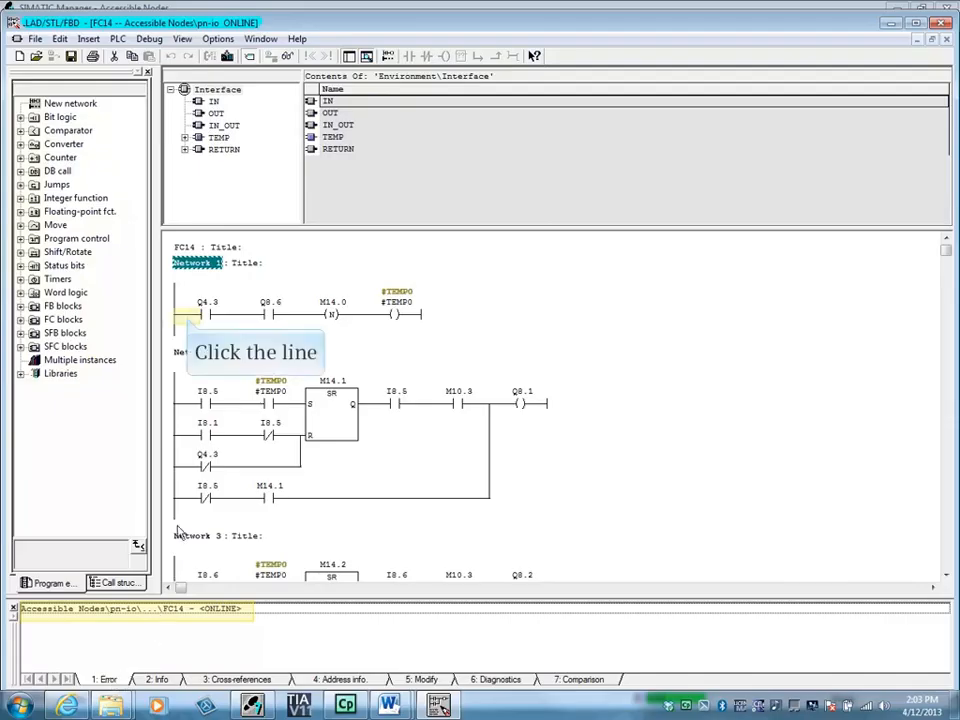
Insert a normally open contact M200.0 at the start of Network 1 in FC14, and close the editor without saving
click(190, 317)
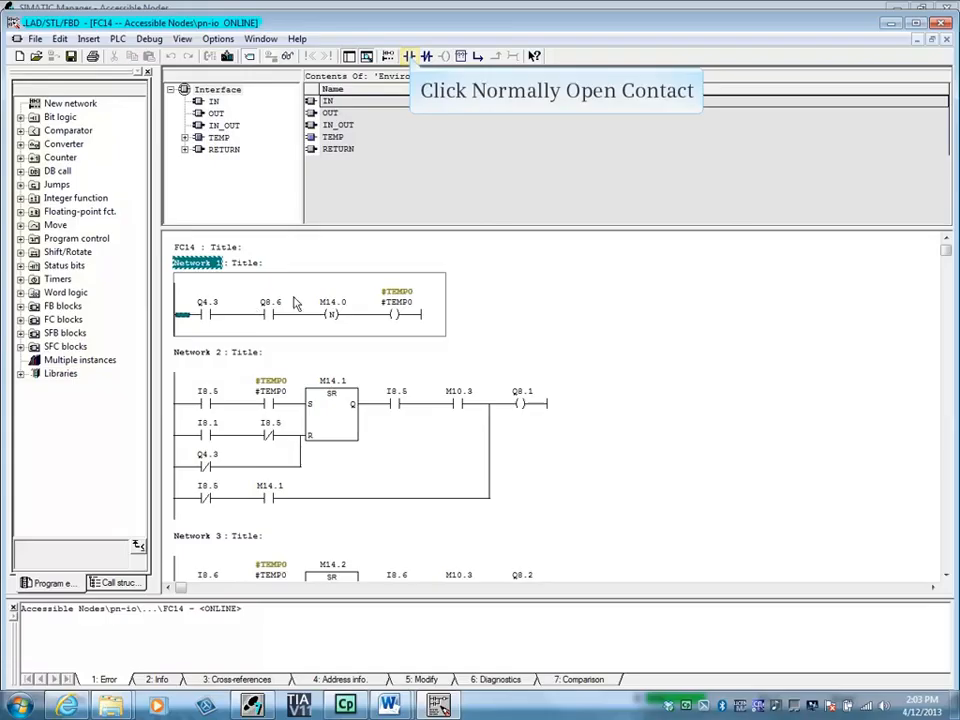
click(410, 57)
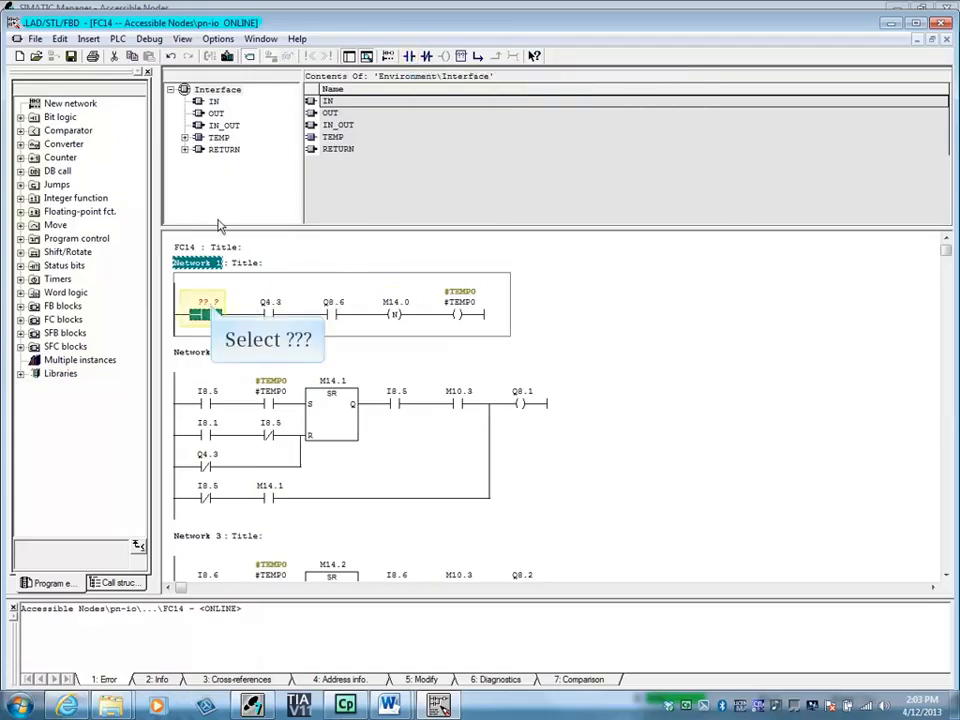
text(m200.0)
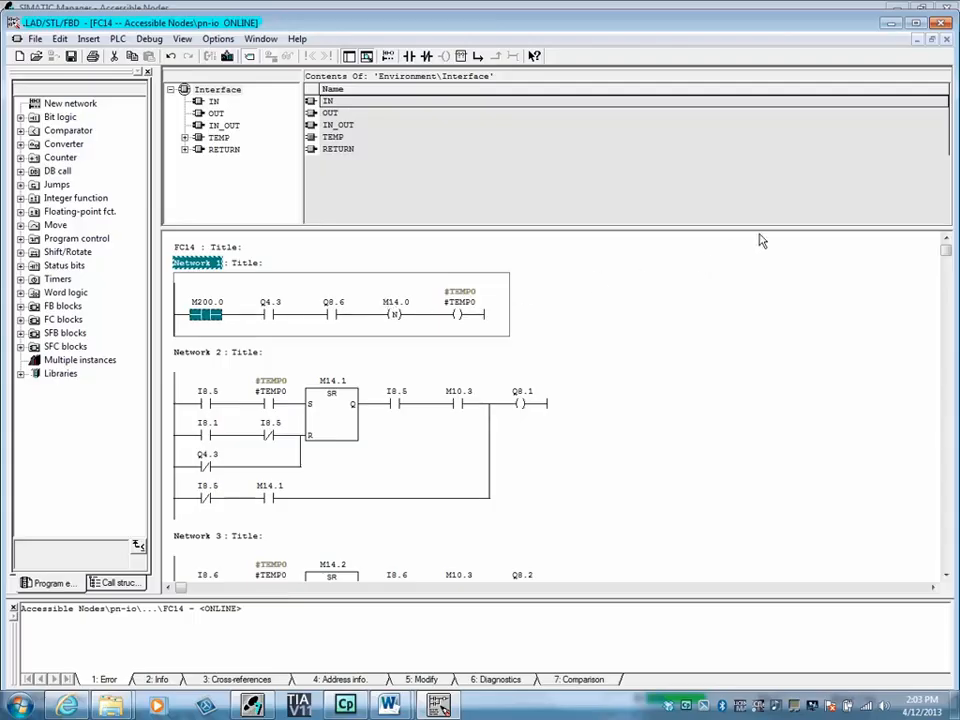
click(942, 23)
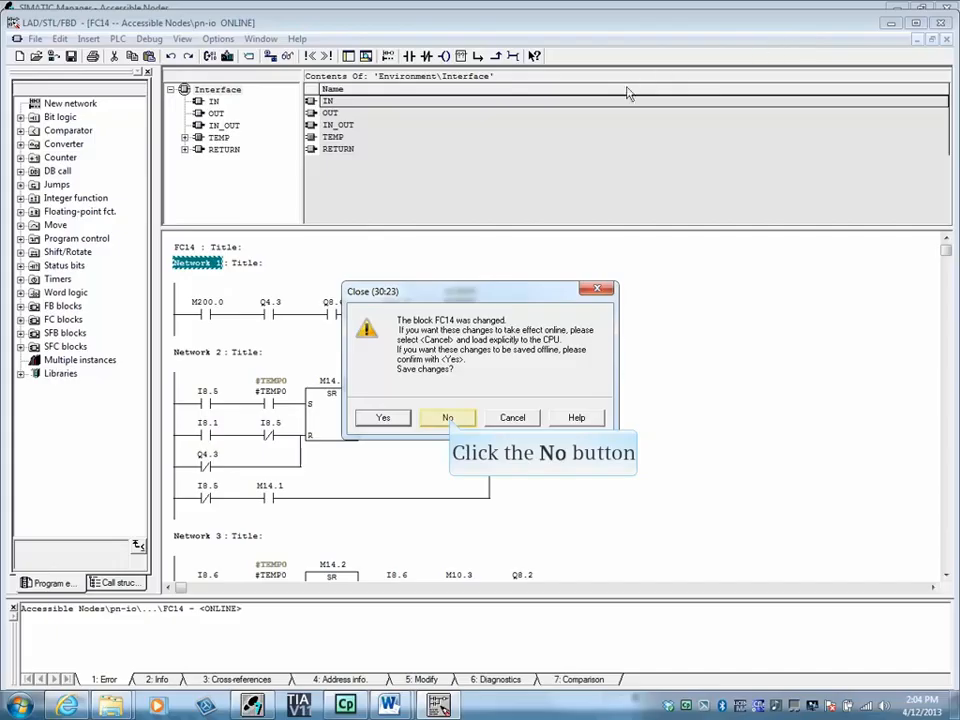
click(447, 418)
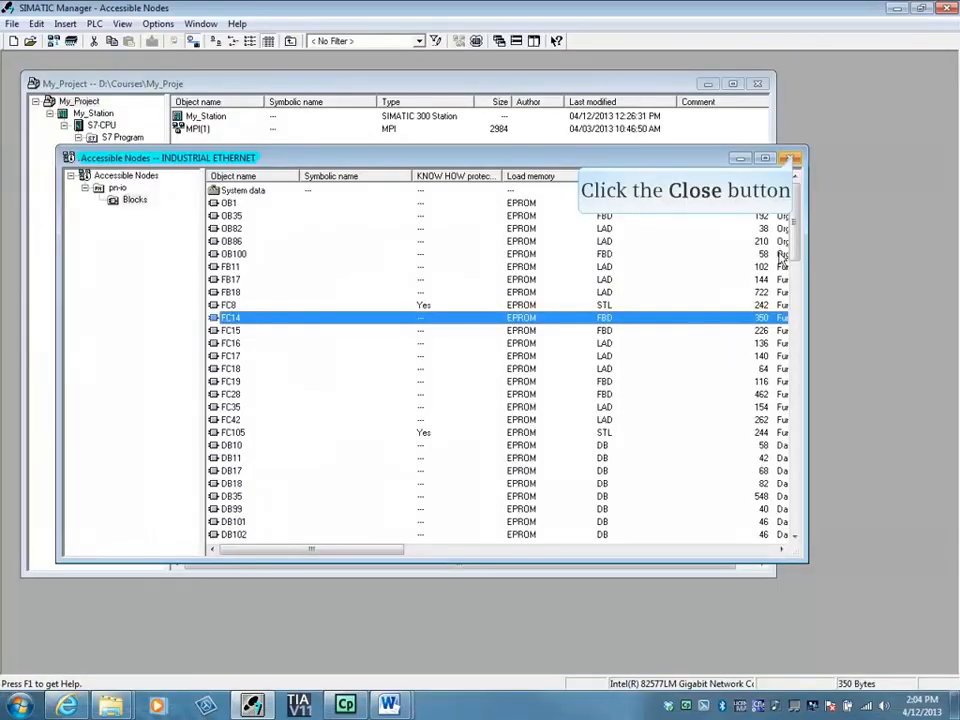
Close the accessible nodes window, view the Blocks folder of My_Project online, and close the online view
click(792, 158)
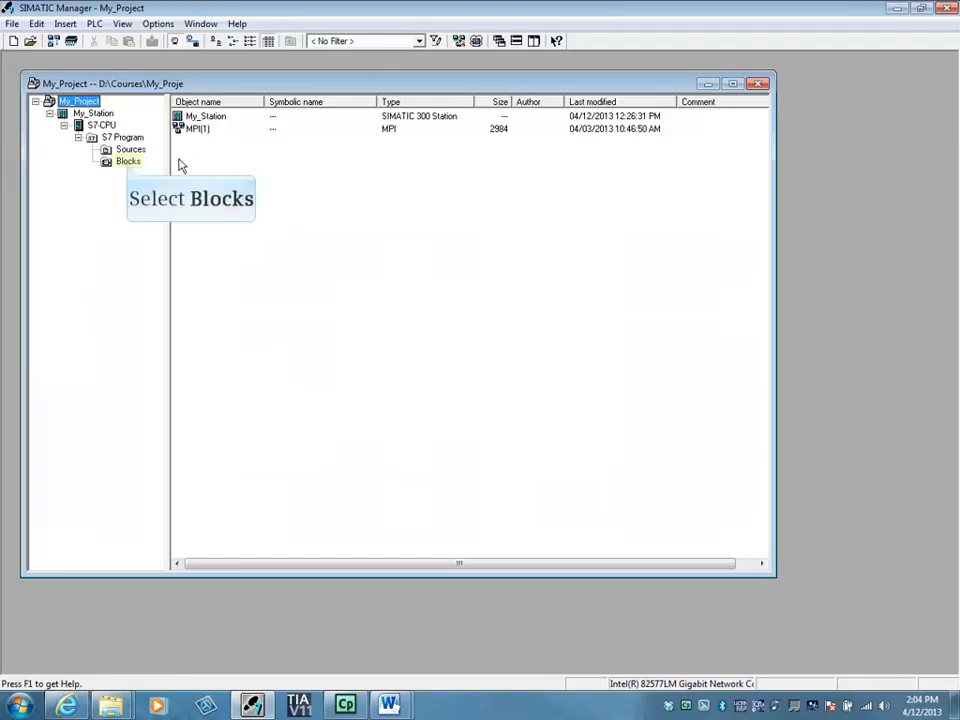
click(127, 165)
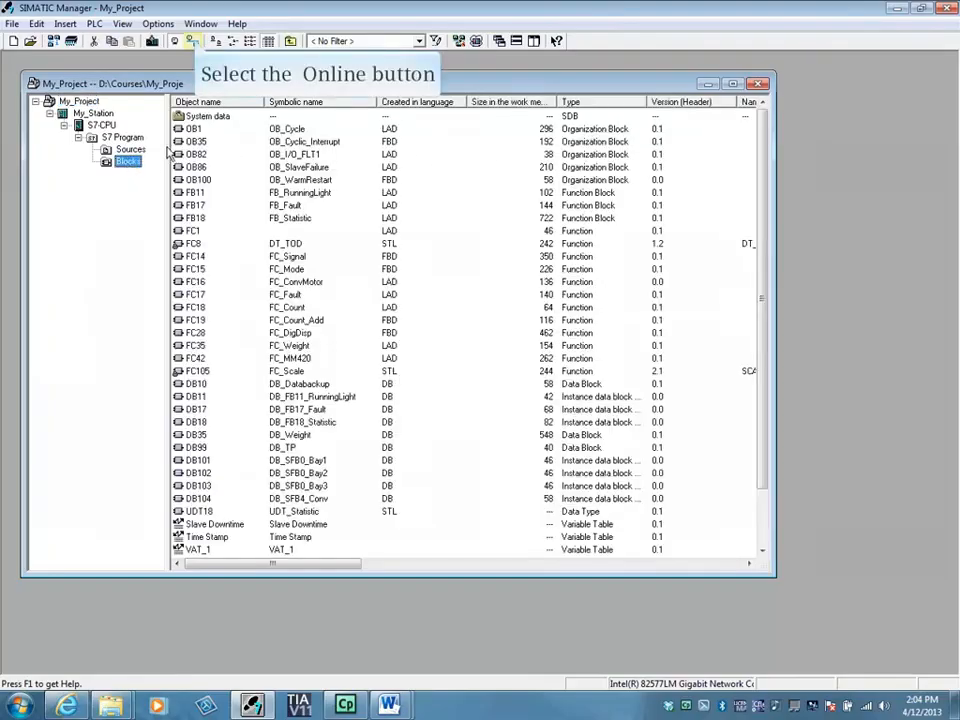
click(193, 41)
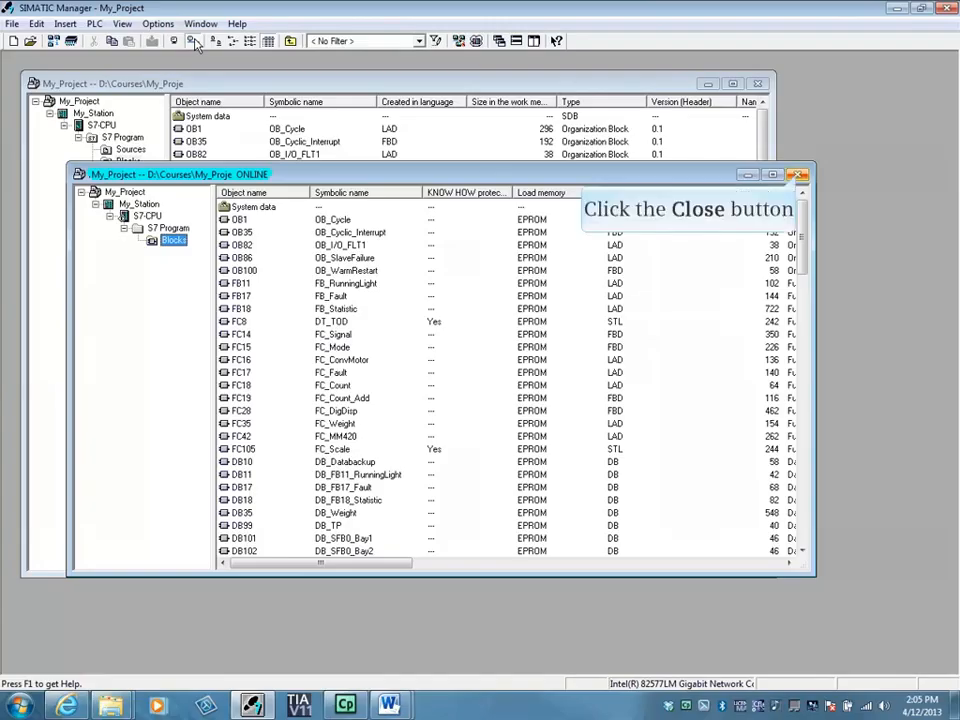
click(800, 175)
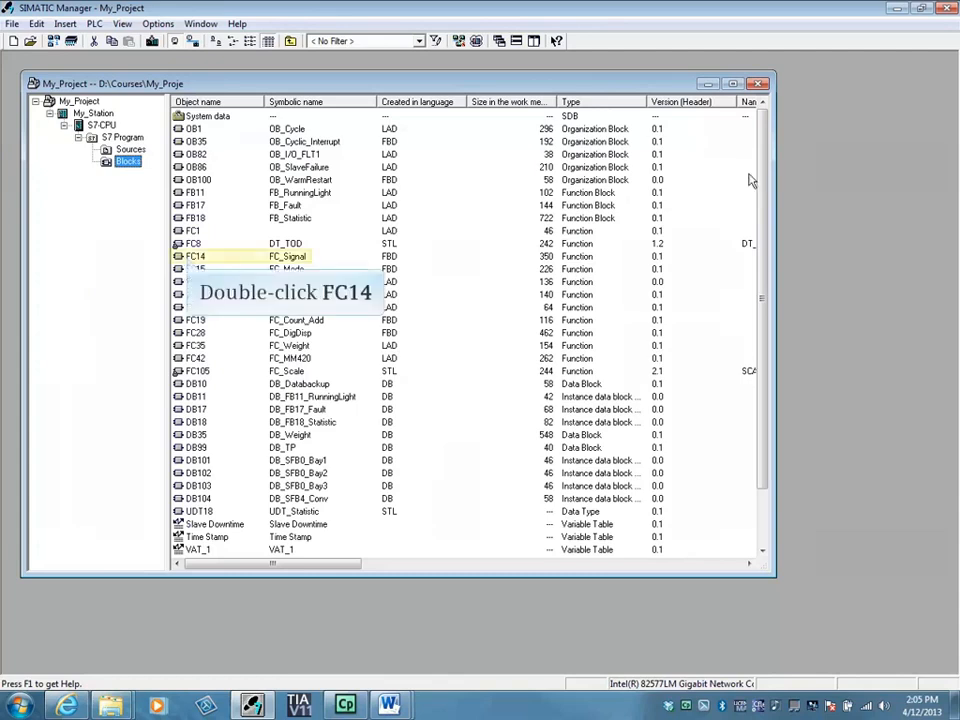
Open FC14 from the offline project, monitor it, view its path in the error output, and stop monitoring
double_click(190, 258)
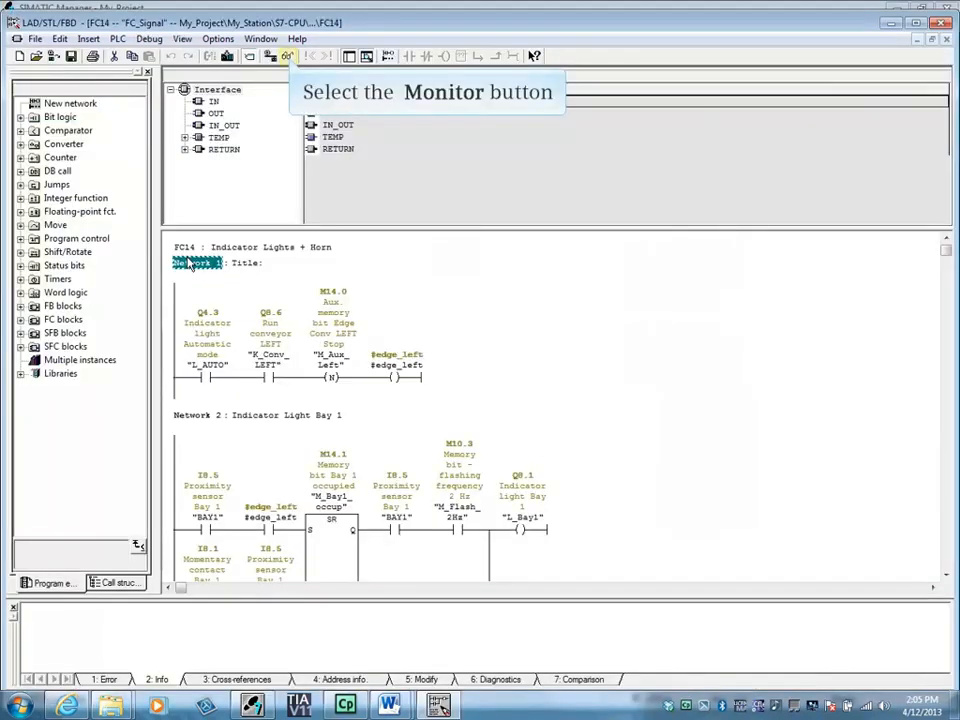
click(287, 56)
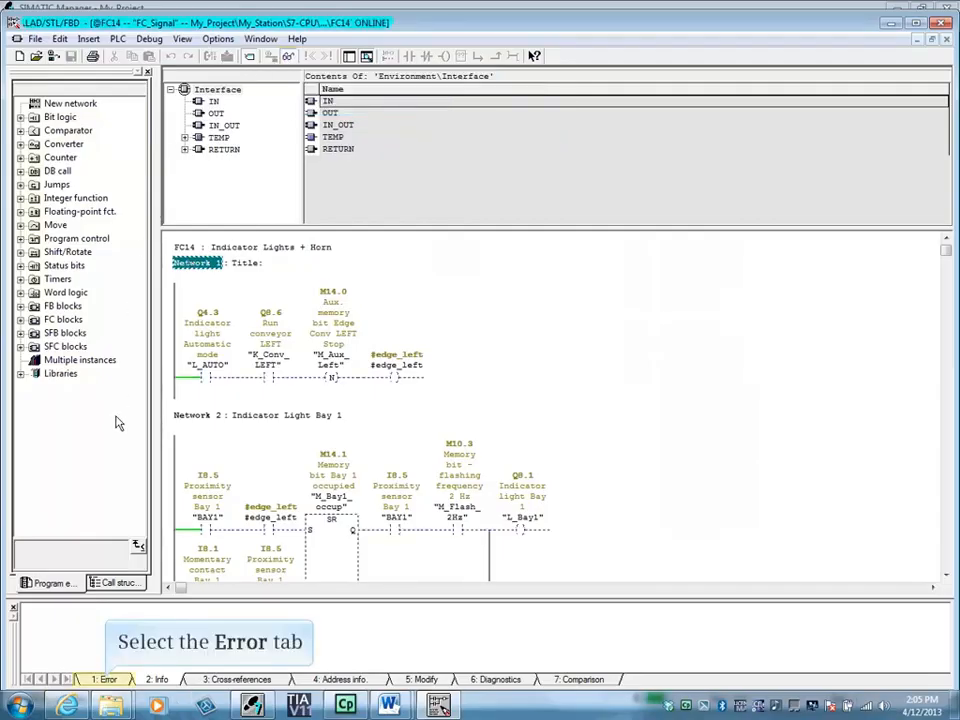
click(106, 680)
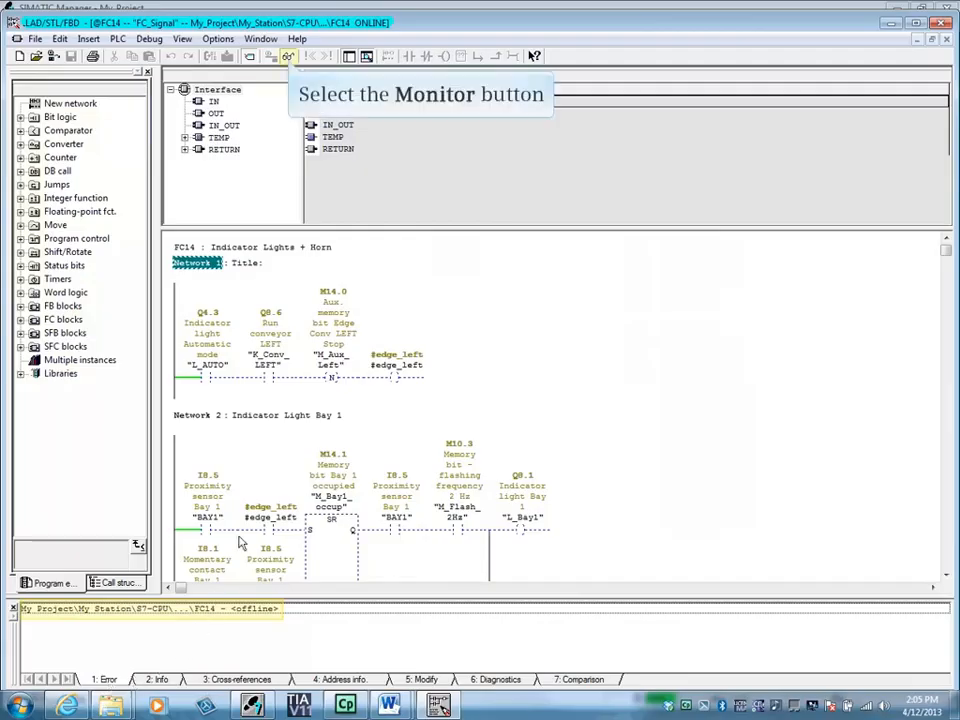
click(287, 57)
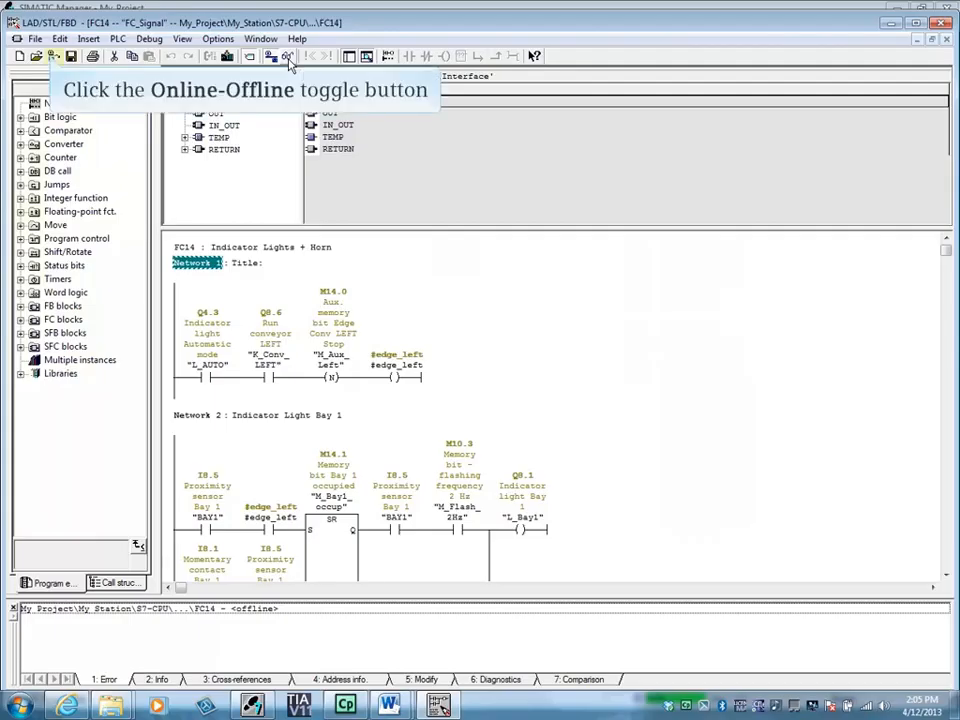
Switch FC14 to its editable online version and insert a normally open contact I1.0 at the start of Network 1
click(51, 58)
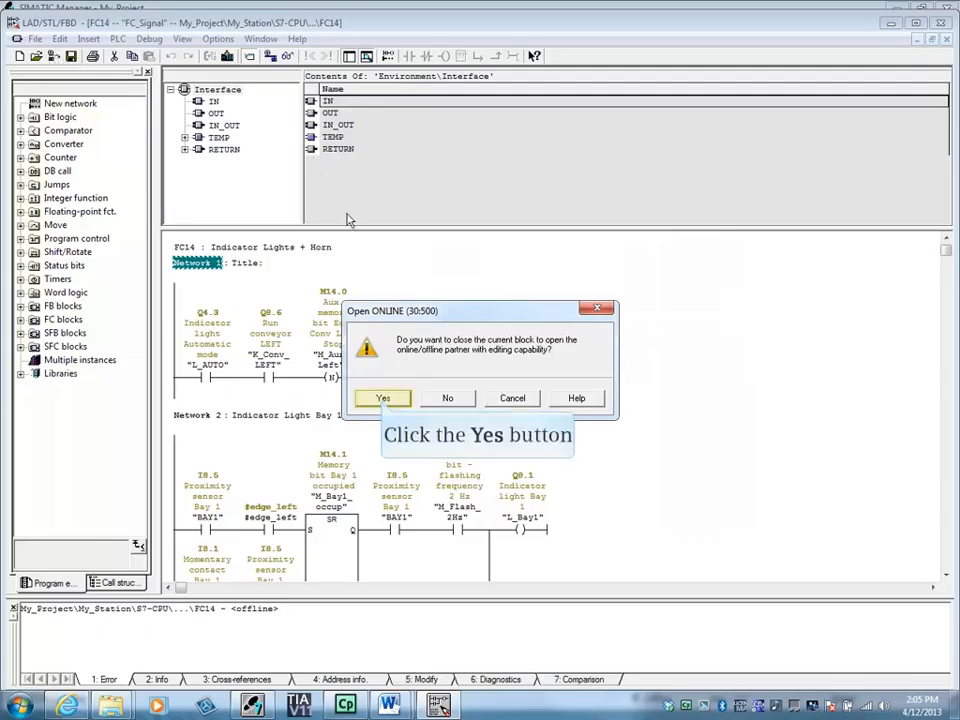
click(383, 398)
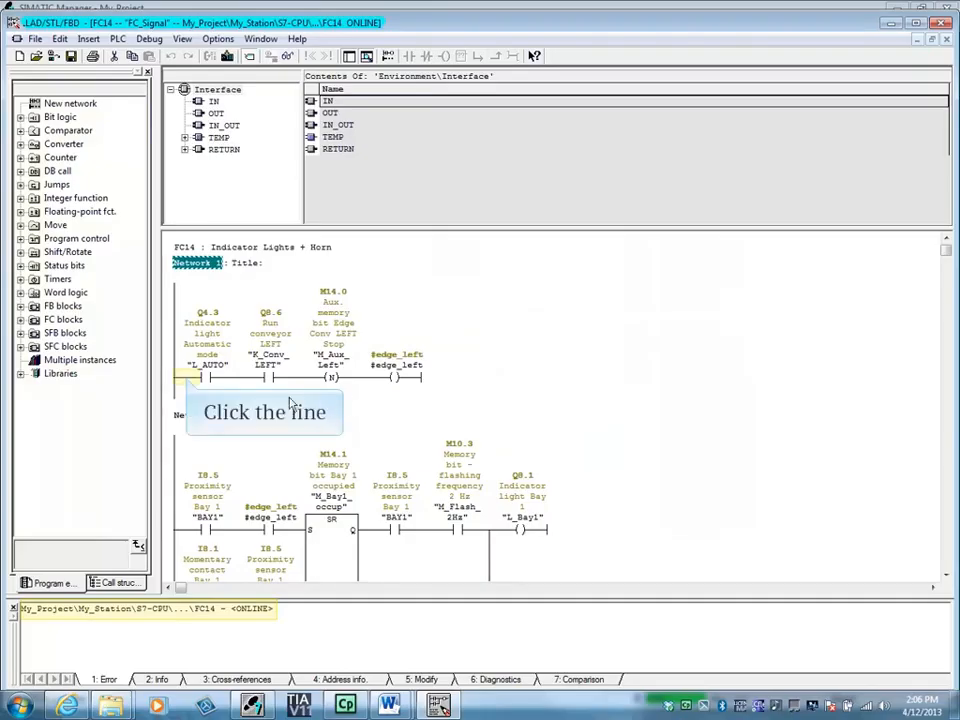
click(187, 381)
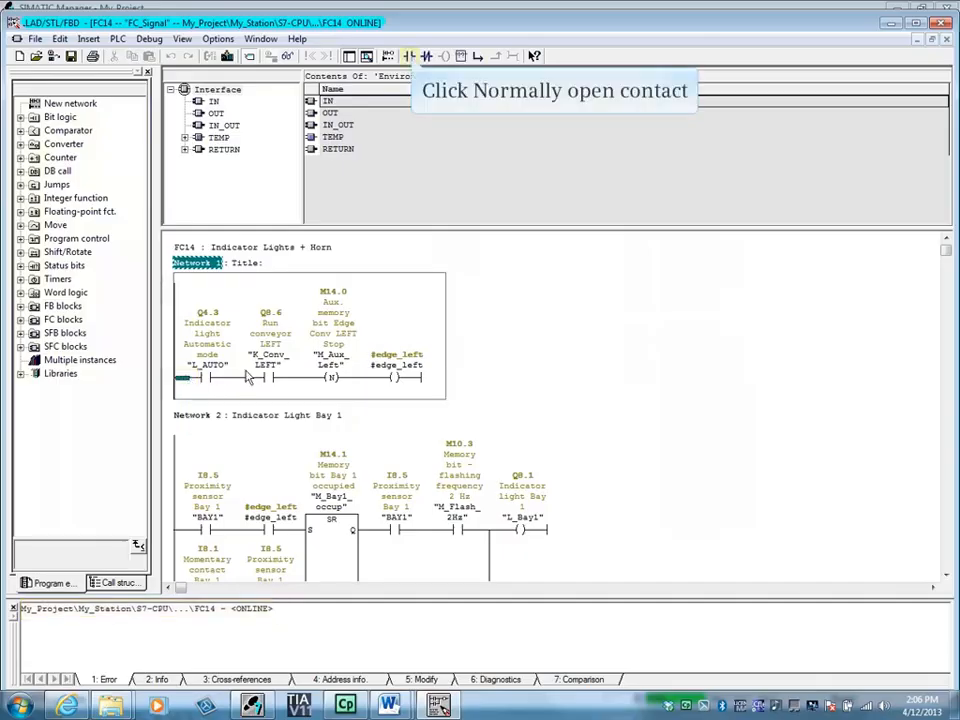
click(409, 56)
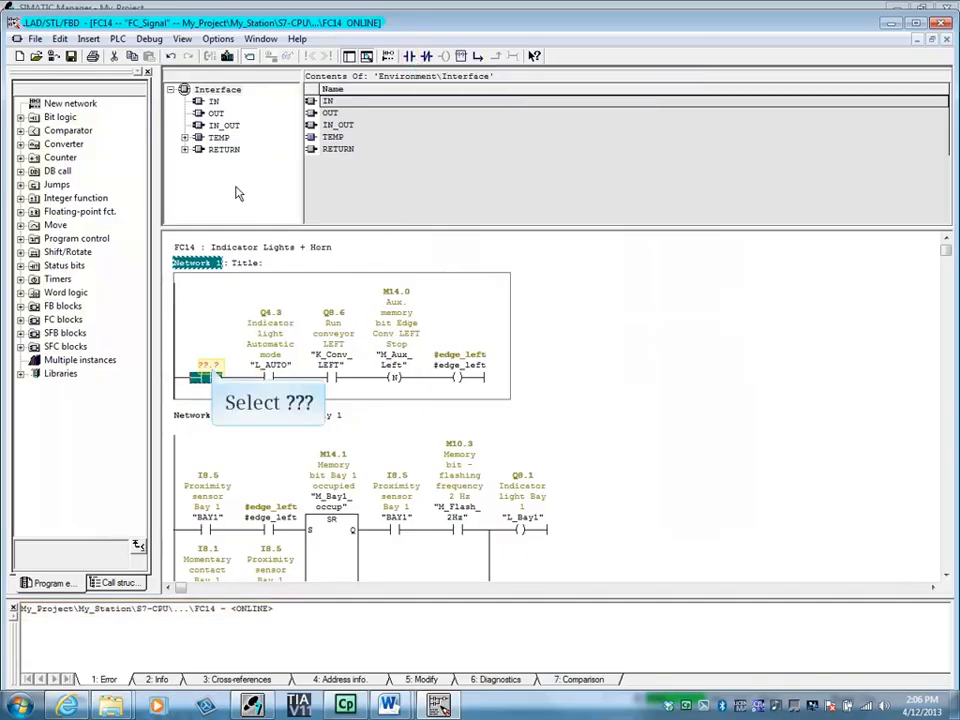
click(208, 368)
text(I1.0)
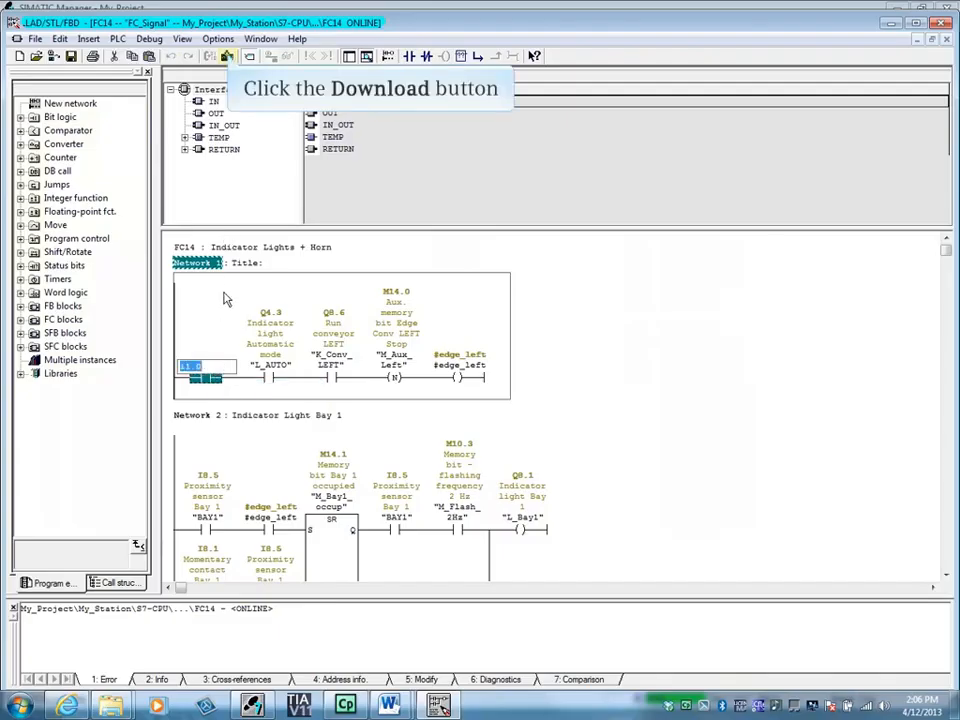
Download the changed FC14 to the CPU, and close it while saving over the existing offline block
click(228, 57)
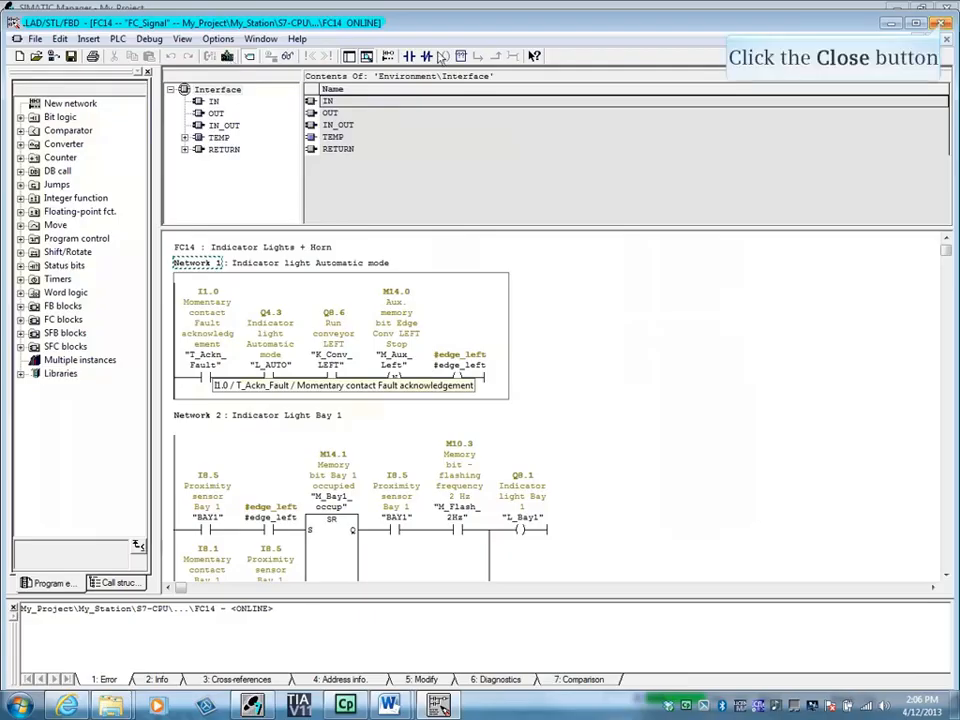
click(945, 39)
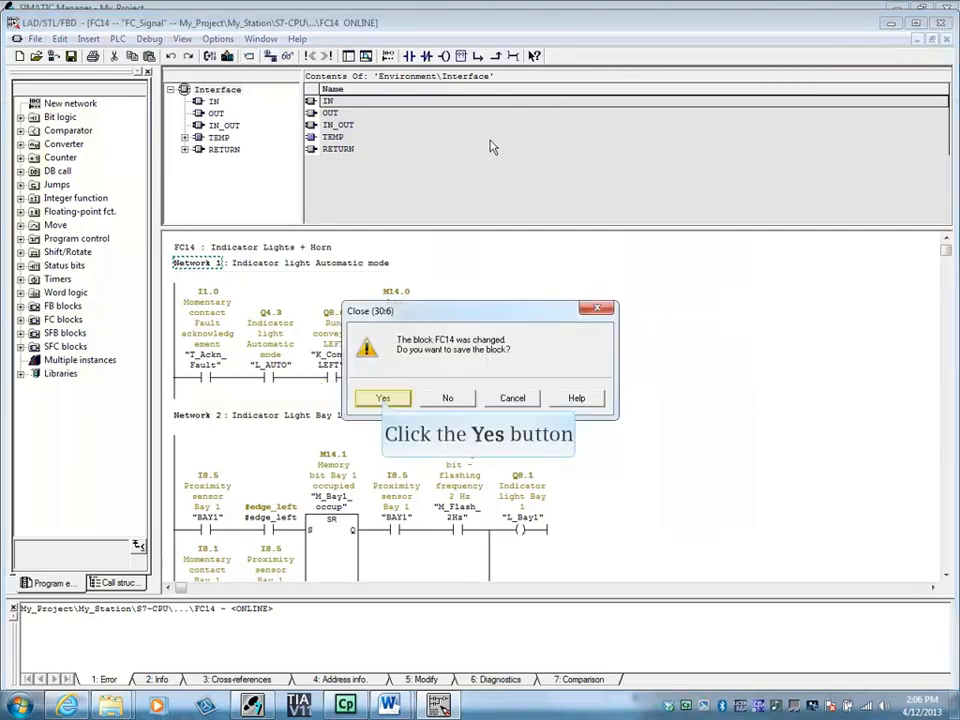
click(383, 399)
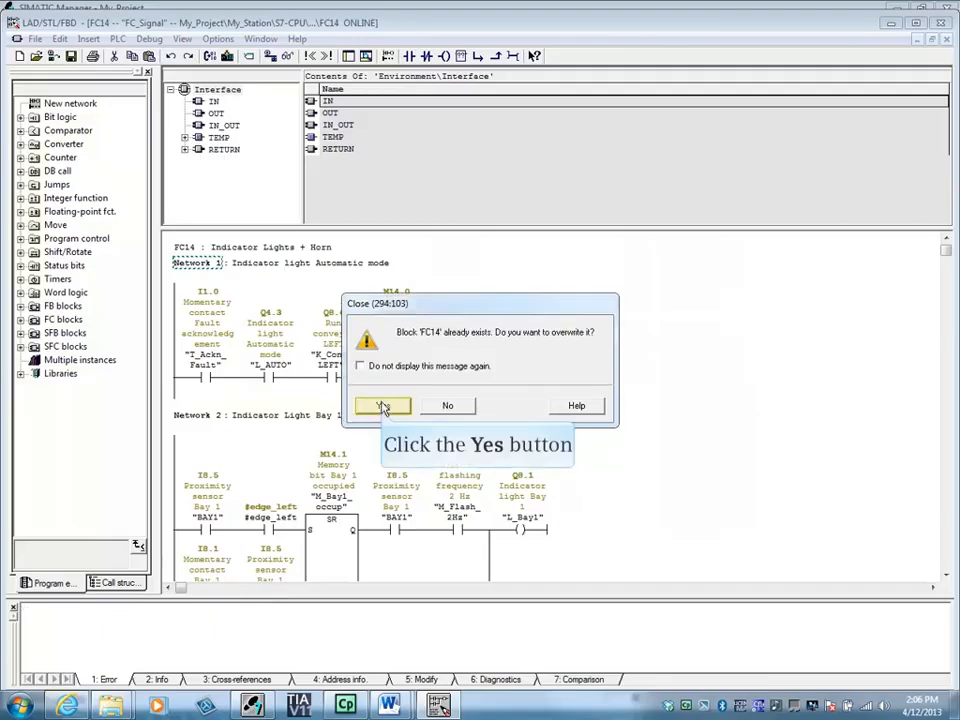
click(384, 406)
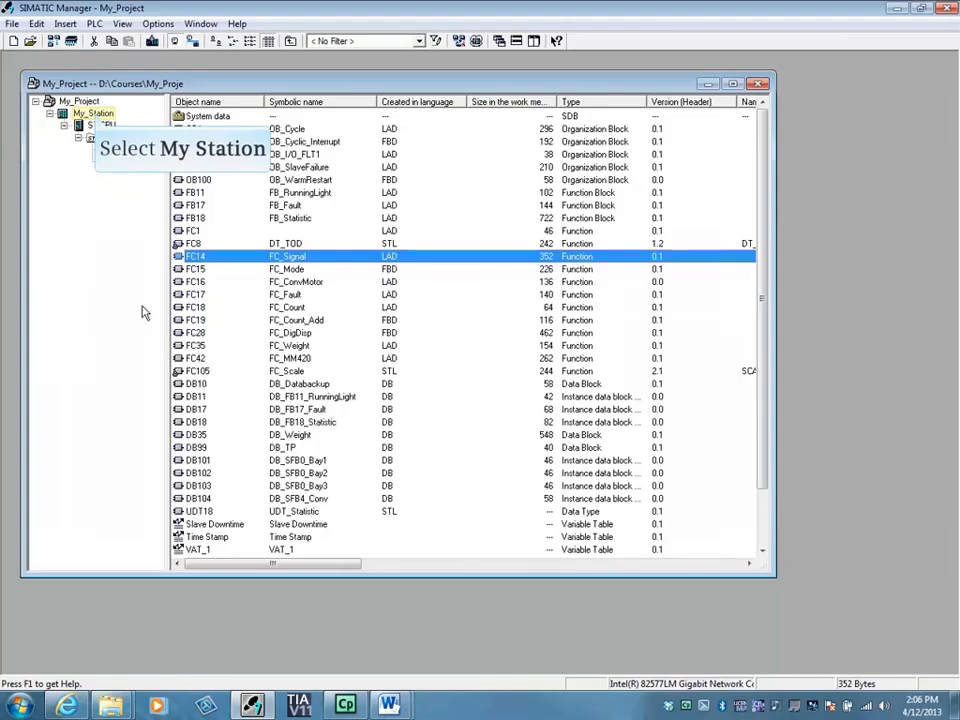
Open the hardware configuration of My_Station and switch it to the online diagnostics view
click(93, 114)
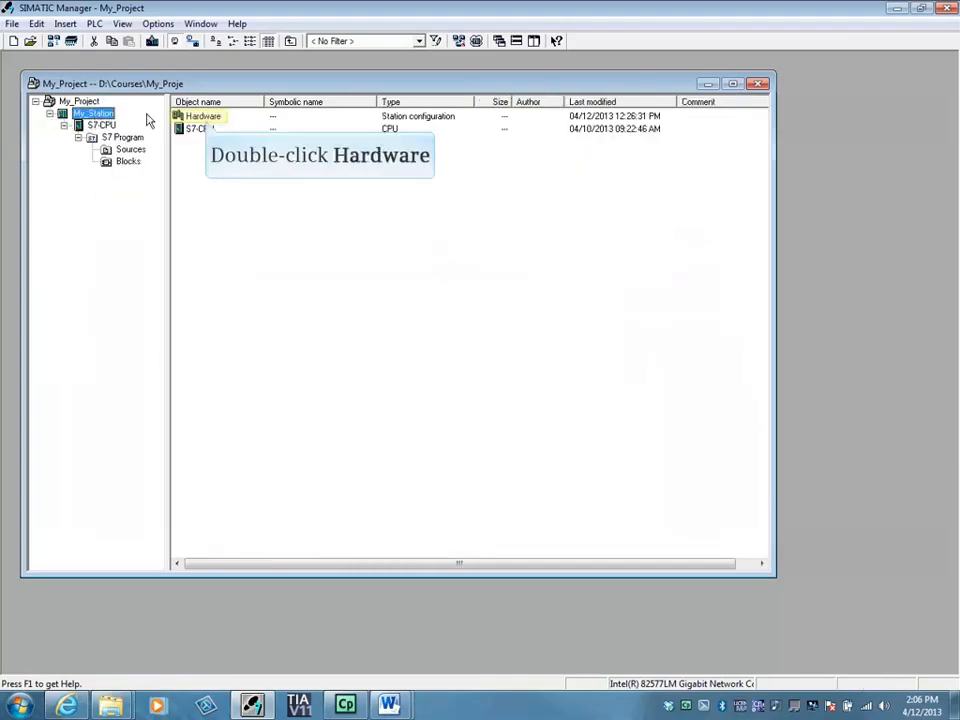
double_click(203, 118)
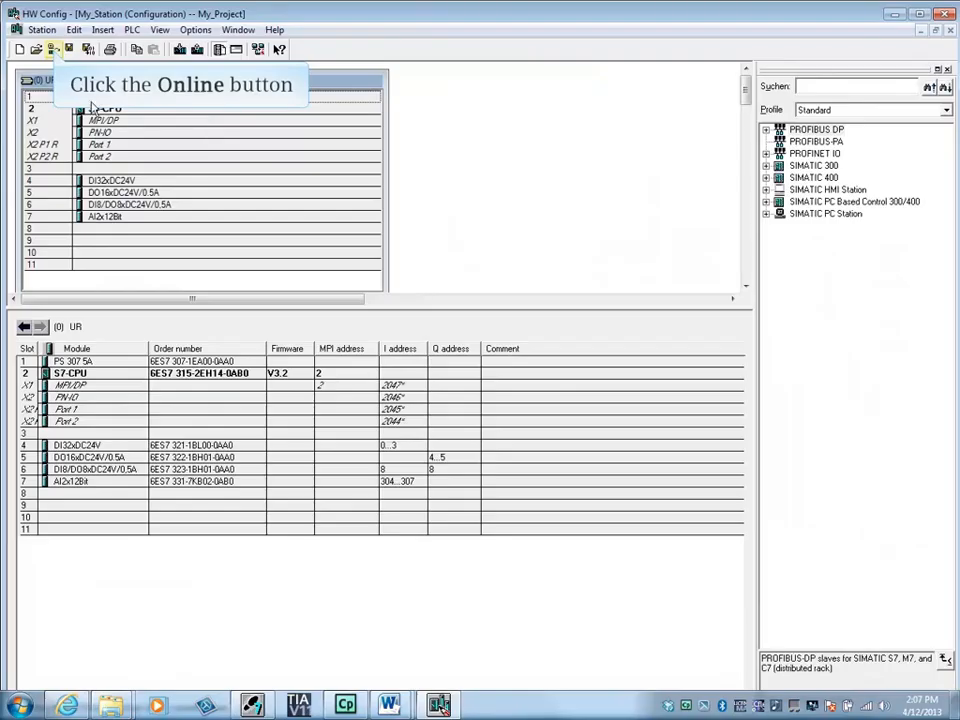
click(53, 49)
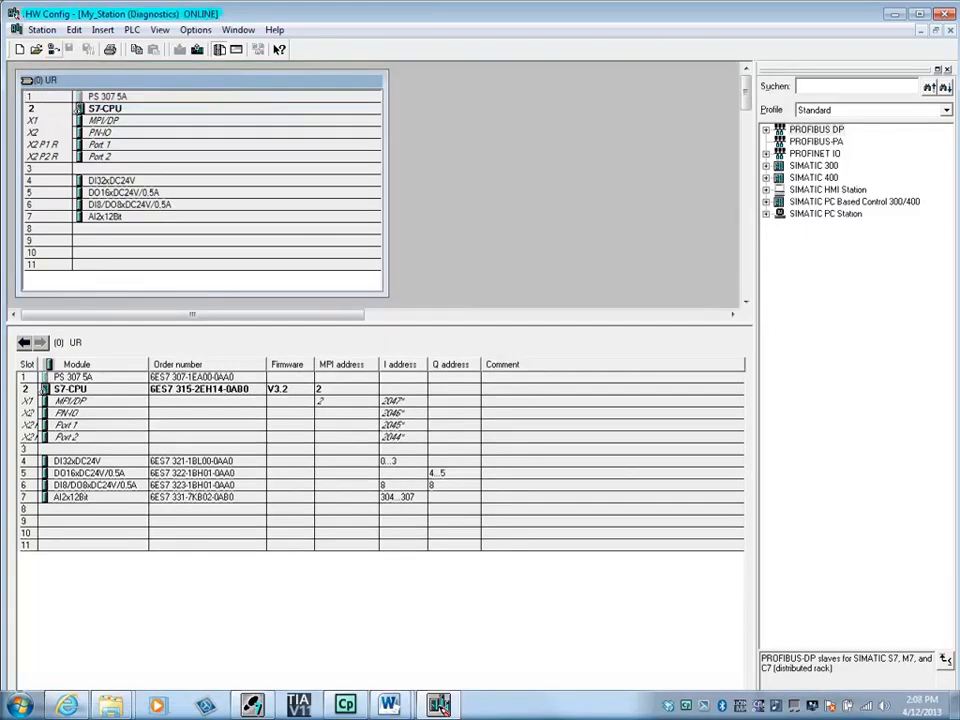